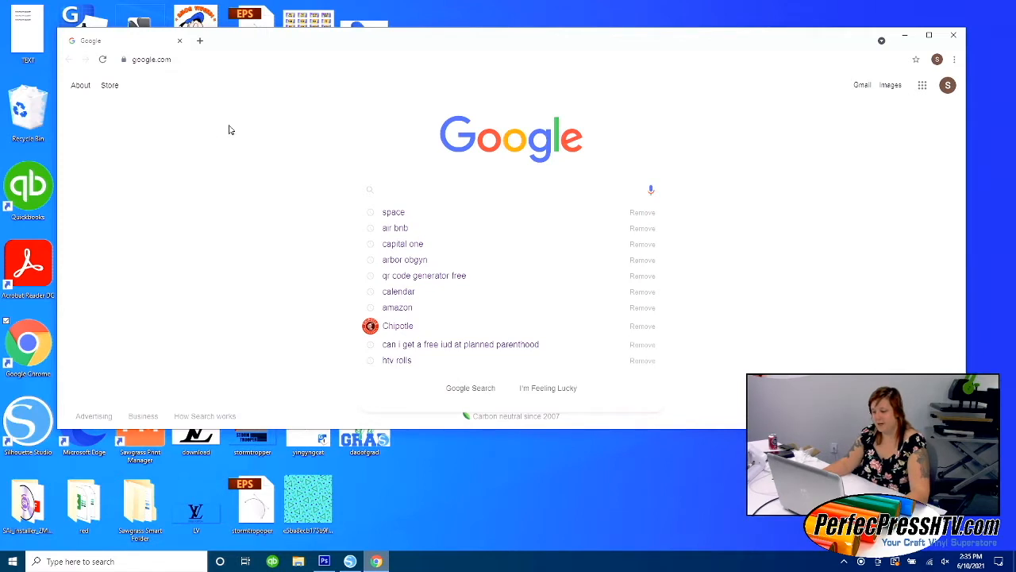
# Search Google Images for "space" and preview the astronaut picture in the results.
pyautogui.click(395, 212)
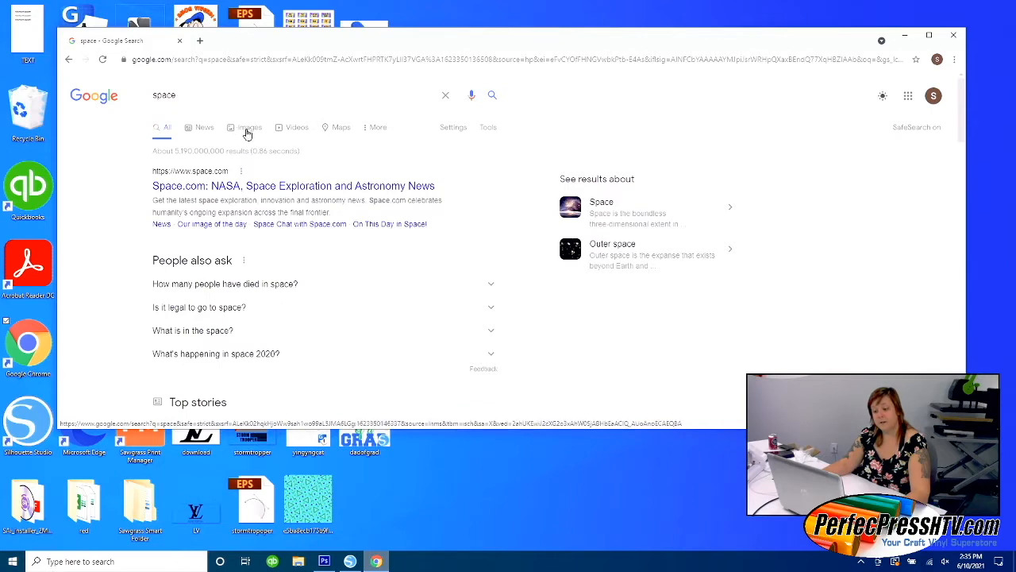
pyautogui.click(247, 129)
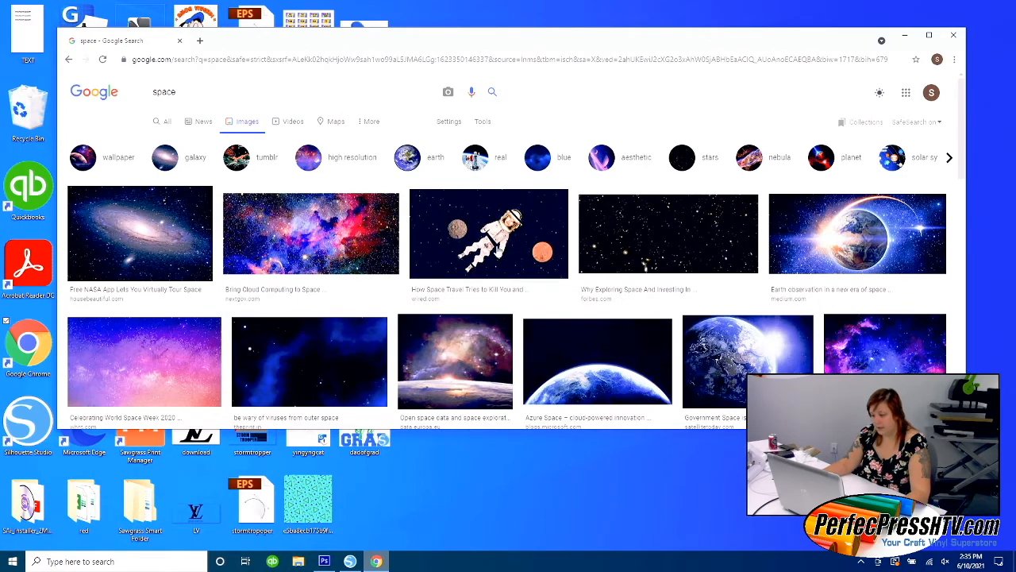
pyautogui.click(498, 242)
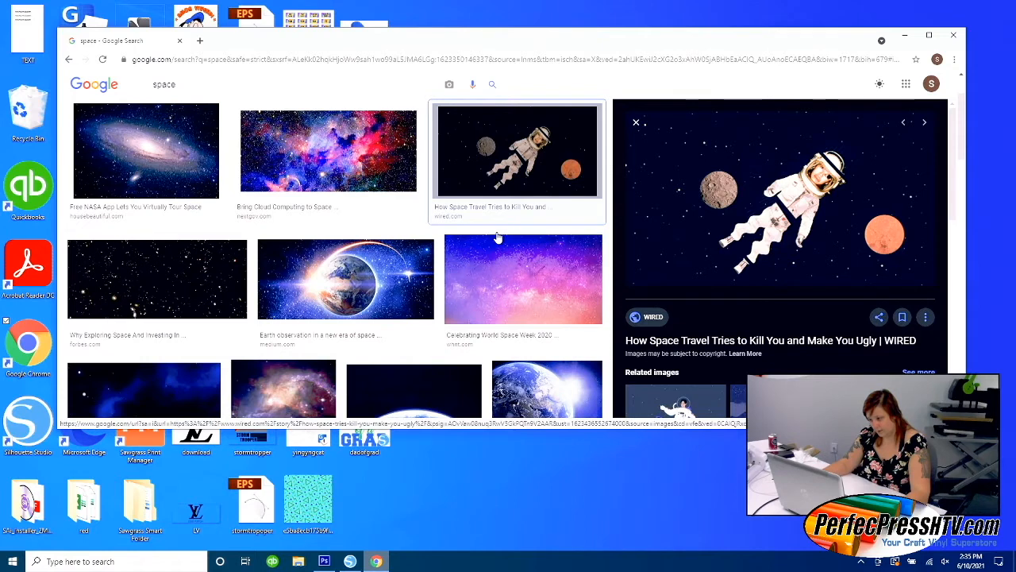
pyautogui.scroll(2, 533, 130)
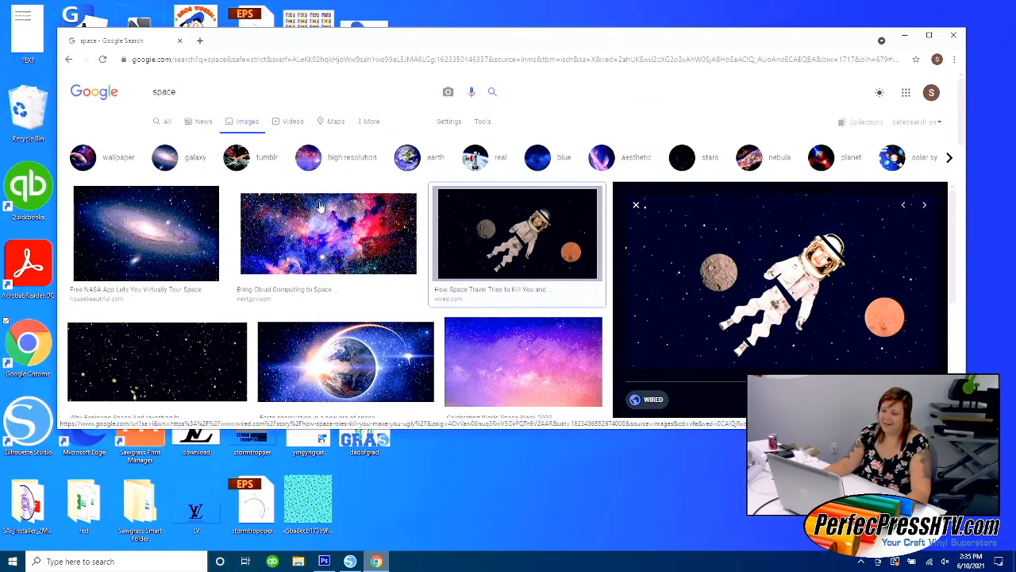
# Filter the space image results to Large size.
pyautogui.click(482, 124)
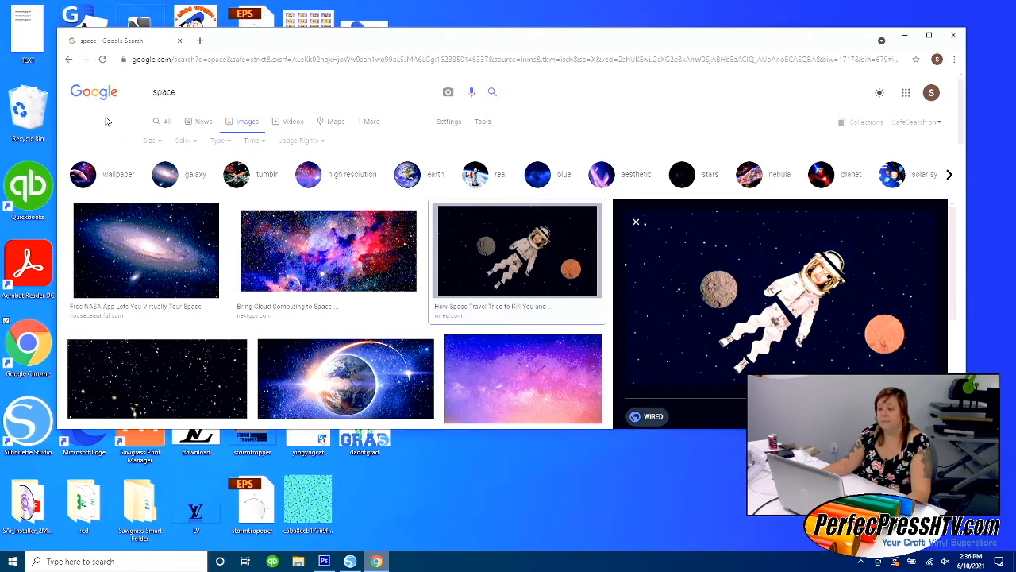
pyautogui.click(152, 141)
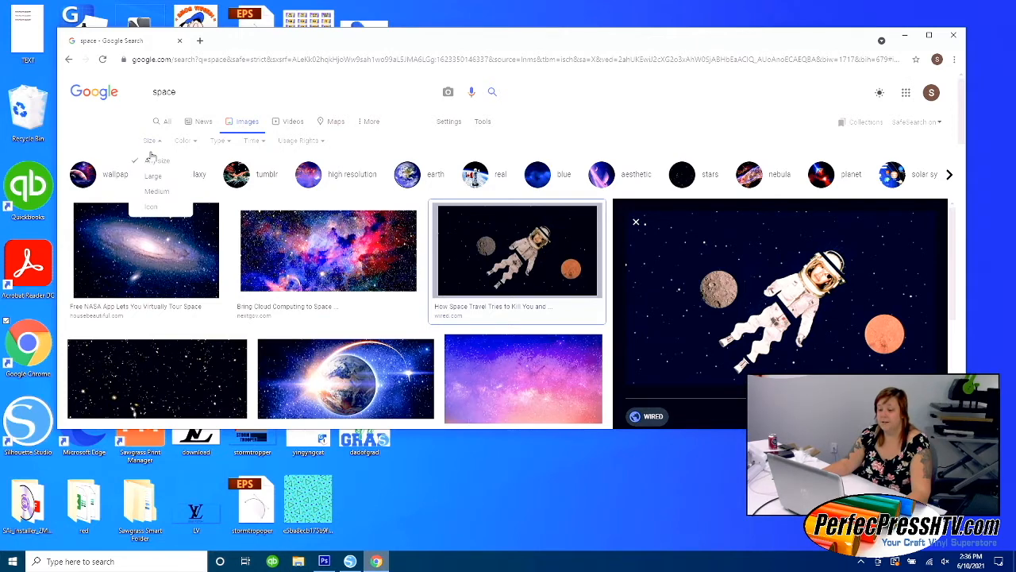
pyautogui.click(153, 178)
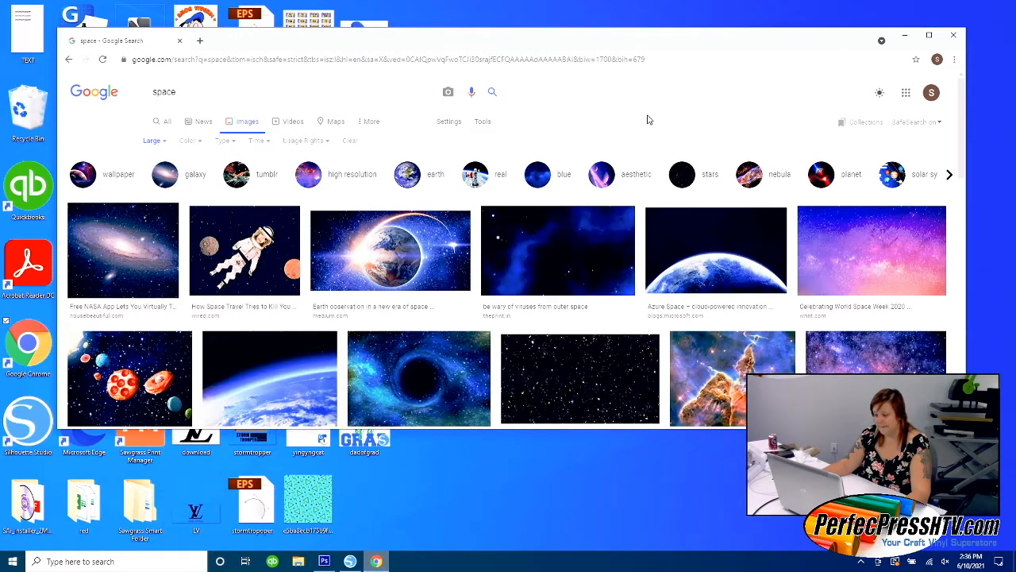
# Find the purple and blue galaxy picture from Medium and save it to the Desktop as a JPEG image.
pyautogui.scroll(-1, 644, 119)
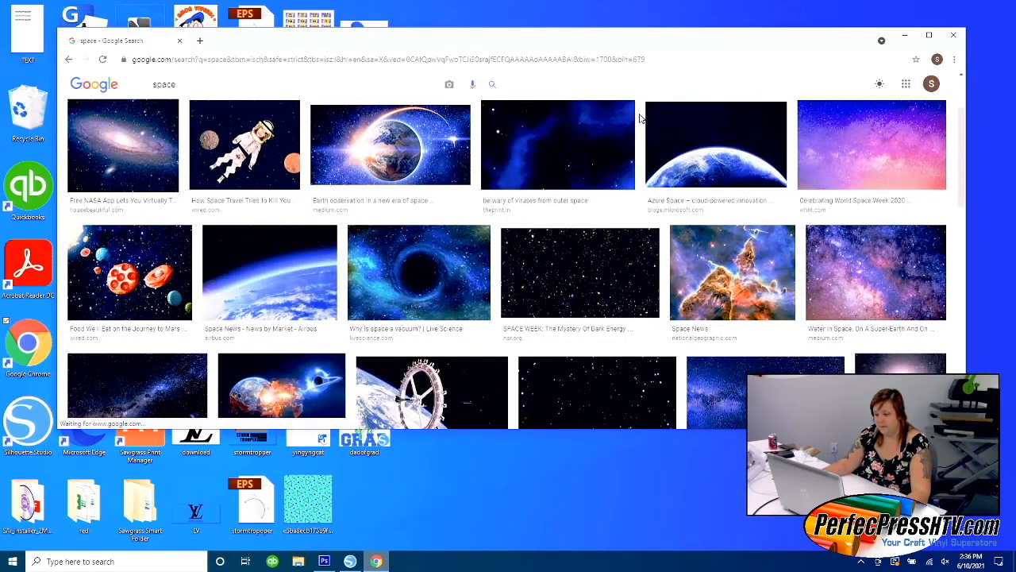
pyautogui.scroll(-1, 640, 119)
pyautogui.scroll(-3, 638, 119)
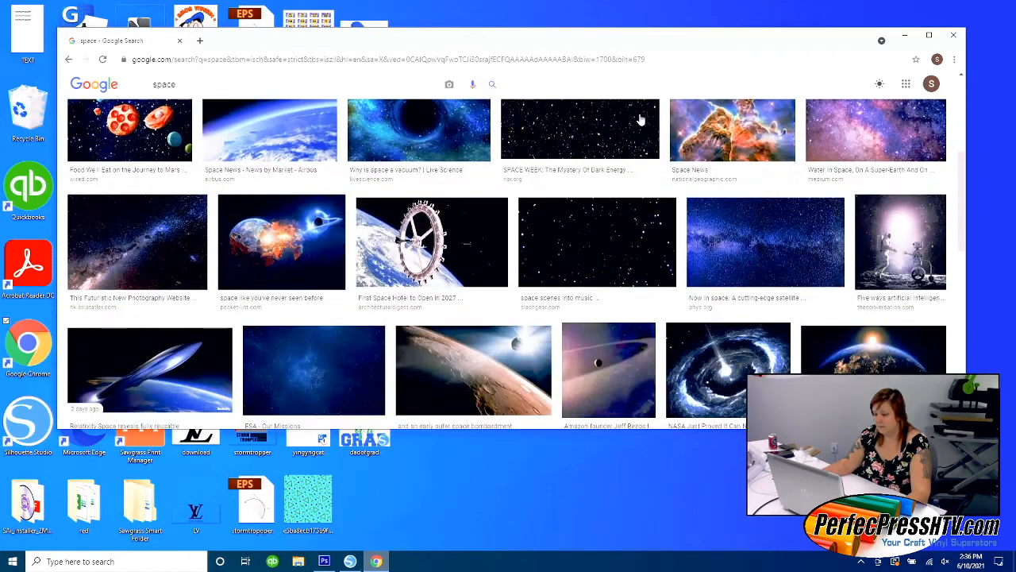
pyautogui.scroll(-2, 635, 120)
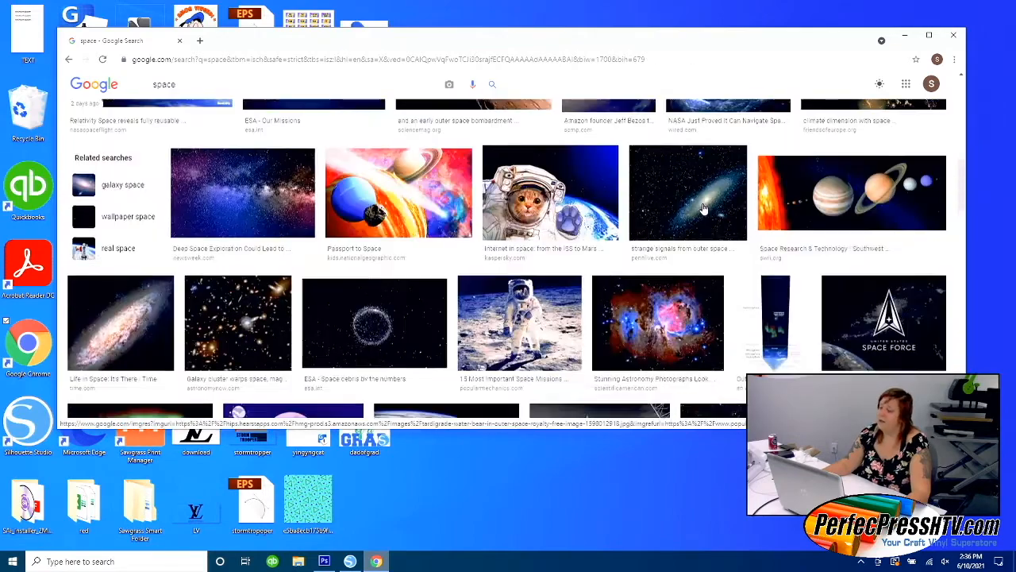
pyautogui.scroll(8, 703, 208)
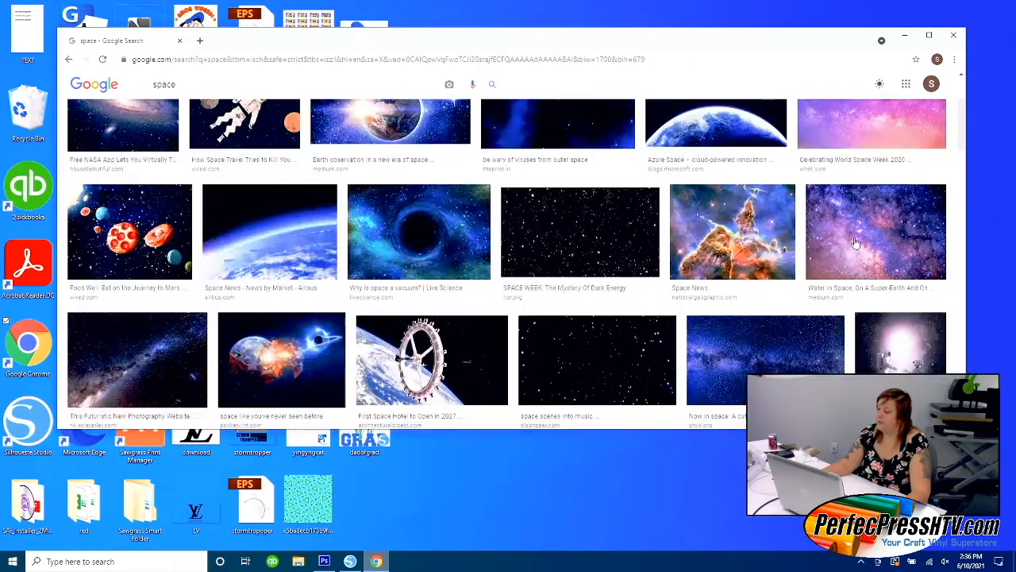
pyautogui.click(857, 244)
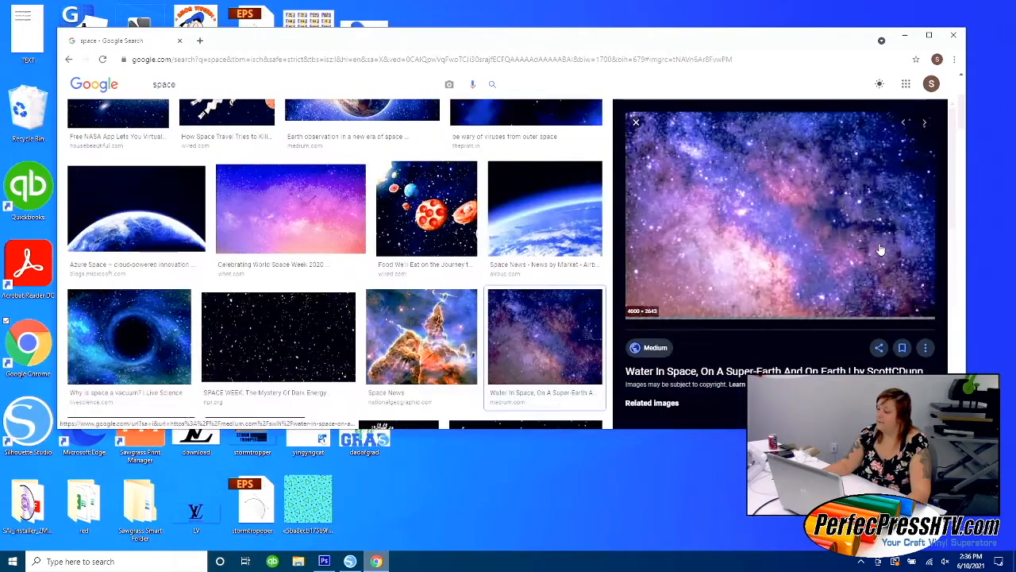
pyautogui.rightClick(775, 193)
pyautogui.click(814, 305)
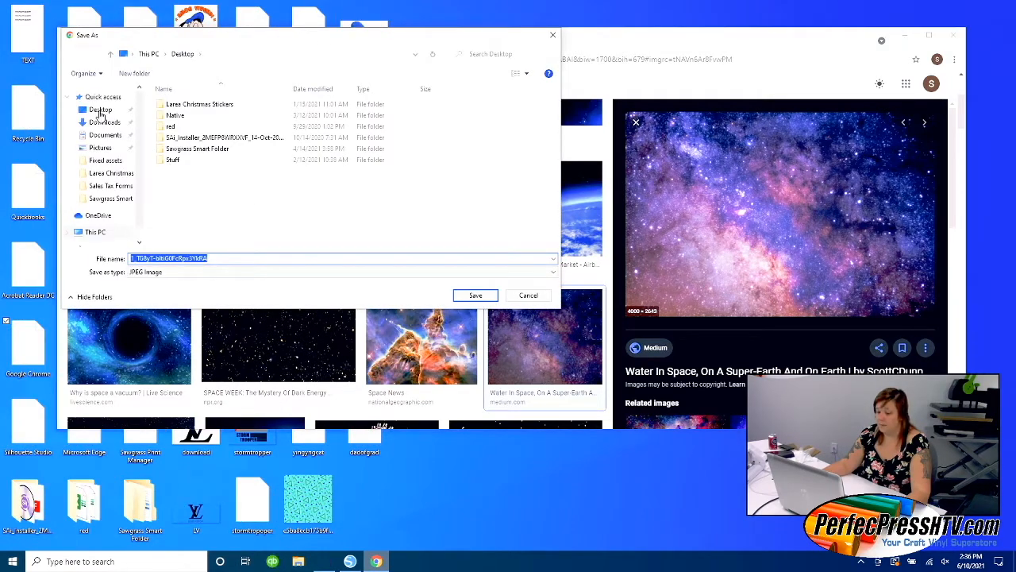
pyautogui.click(474, 297)
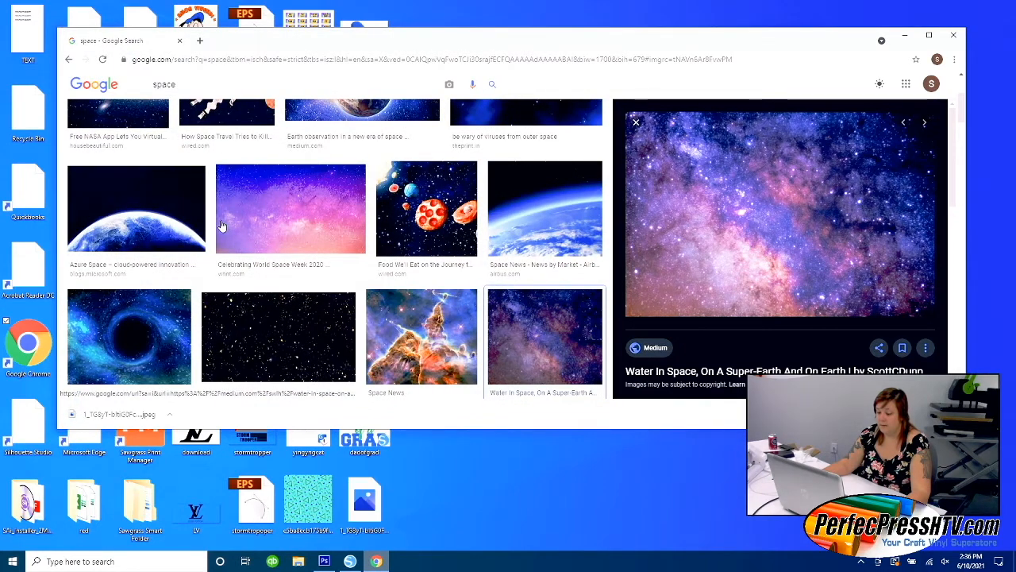
# Switch to Silhouette Studio and place the saved galaxy picture from the desktop into the Untitled-3 document.
pyautogui.click(904, 35)
pyautogui.click(350, 562)
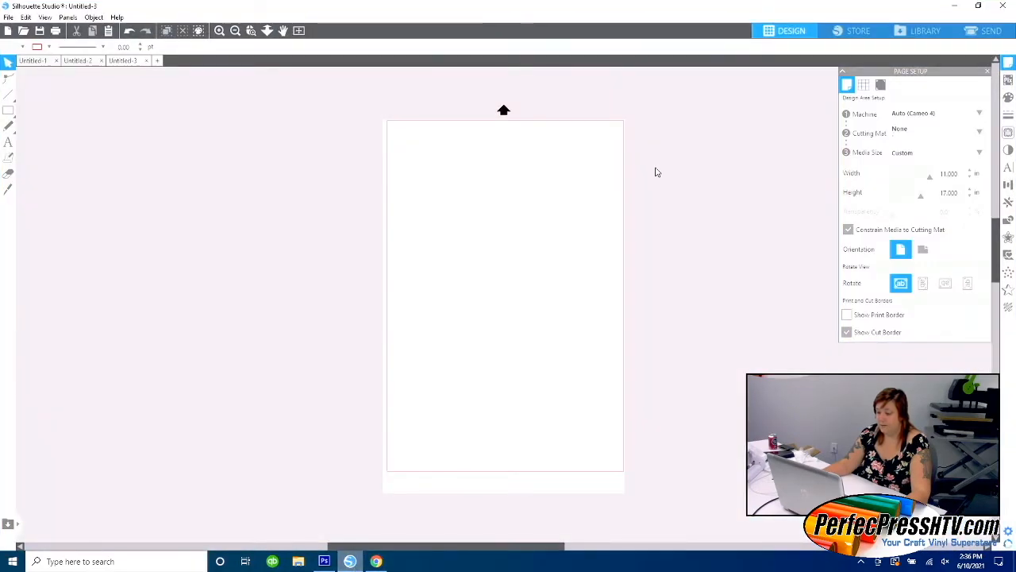
pyautogui.moveTo(472, 4); pyautogui.dragTo(683, 50)
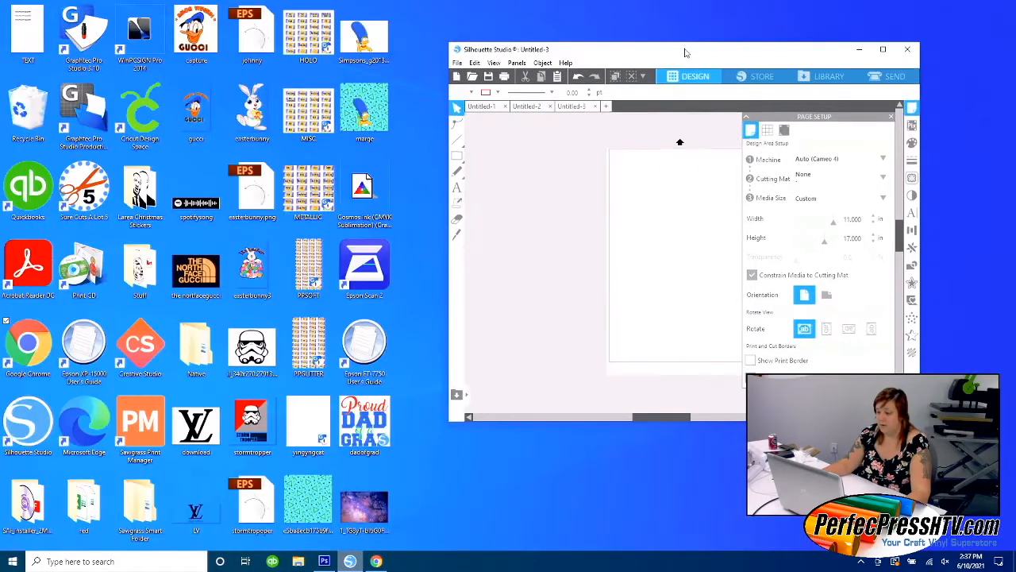
pyautogui.moveTo(364, 506); pyautogui.dragTo(683, 286)
pyautogui.click(883, 49)
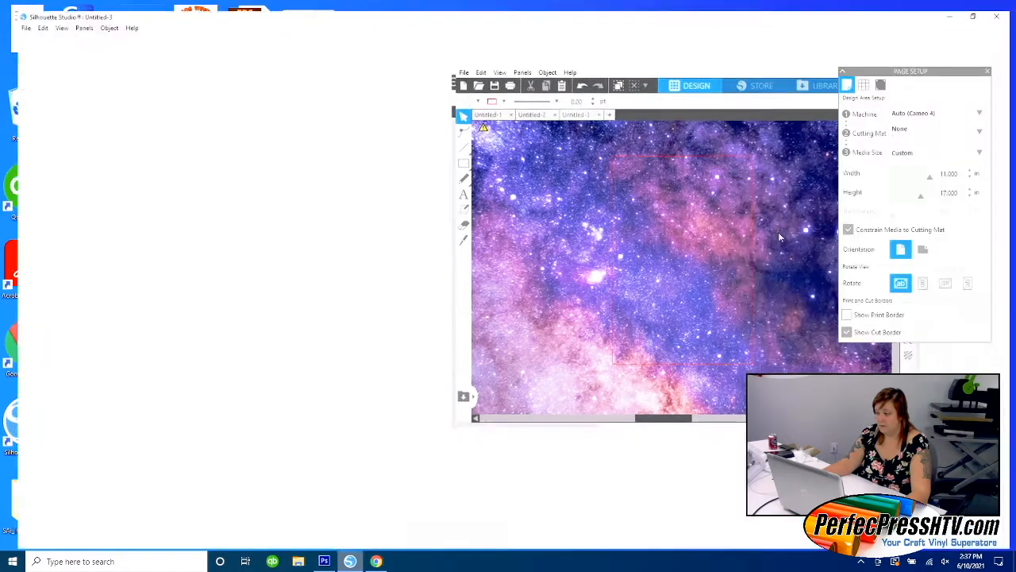
# Scale the galaxy image down proportionally to about 20.5 by 13.5 in and position it over the page.
pyautogui.moveTo(435, 200); pyautogui.dragTo(458, 395)
pyautogui.moveTo(294, 270); pyautogui.dragTo(490, 274)
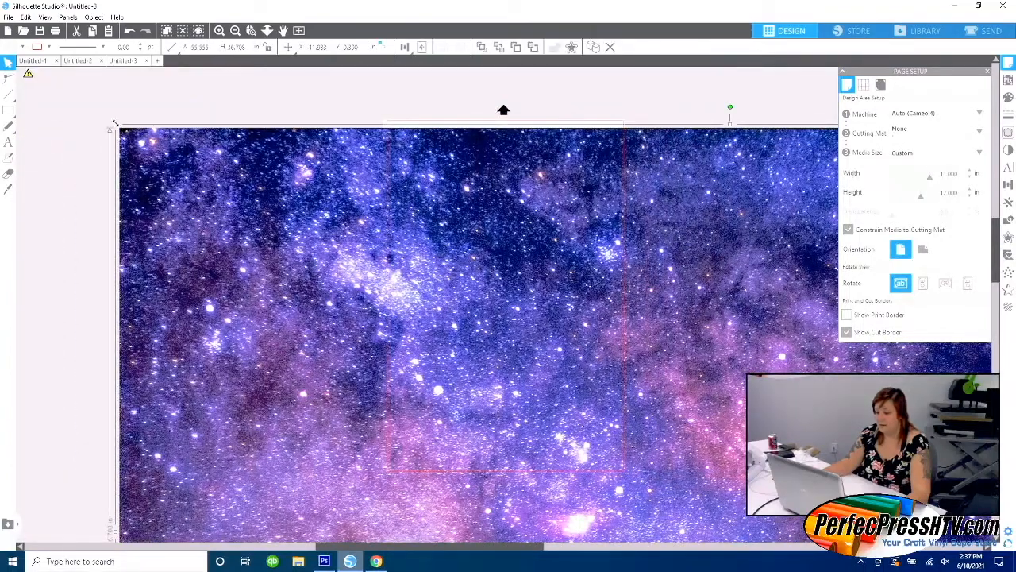
pyautogui.moveTo(115, 123); pyautogui.dragTo(447, 306)
pyautogui.moveTo(626, 408); pyautogui.dragTo(511, 258)
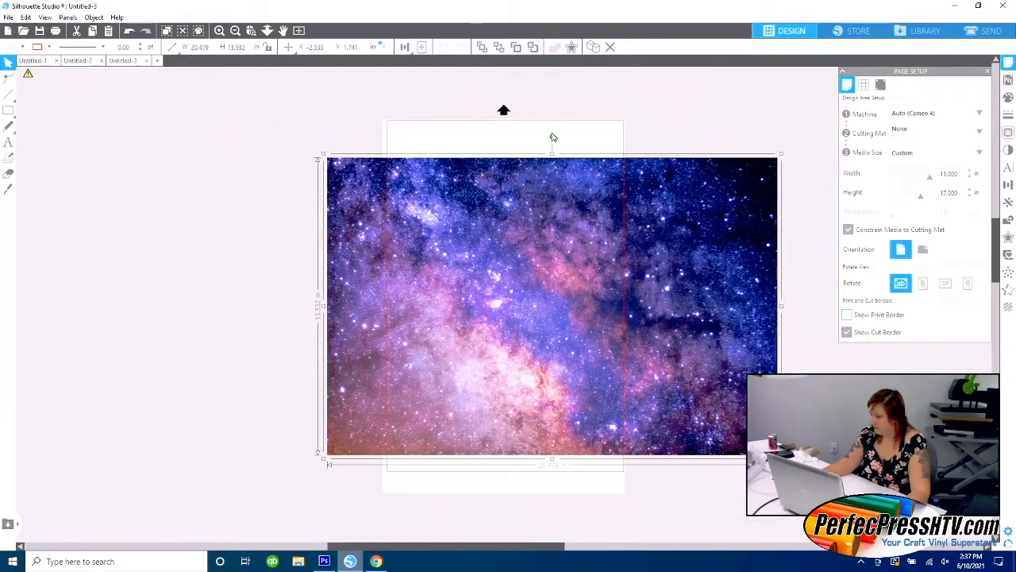
# Rotate the galaxy image 90° clockwise to stand upright and move it so it covers the whole page.
pyautogui.moveTo(549, 135); pyautogui.dragTo(667, 311)
pyautogui.moveTo(581, 280); pyautogui.dragTo(541, 277)
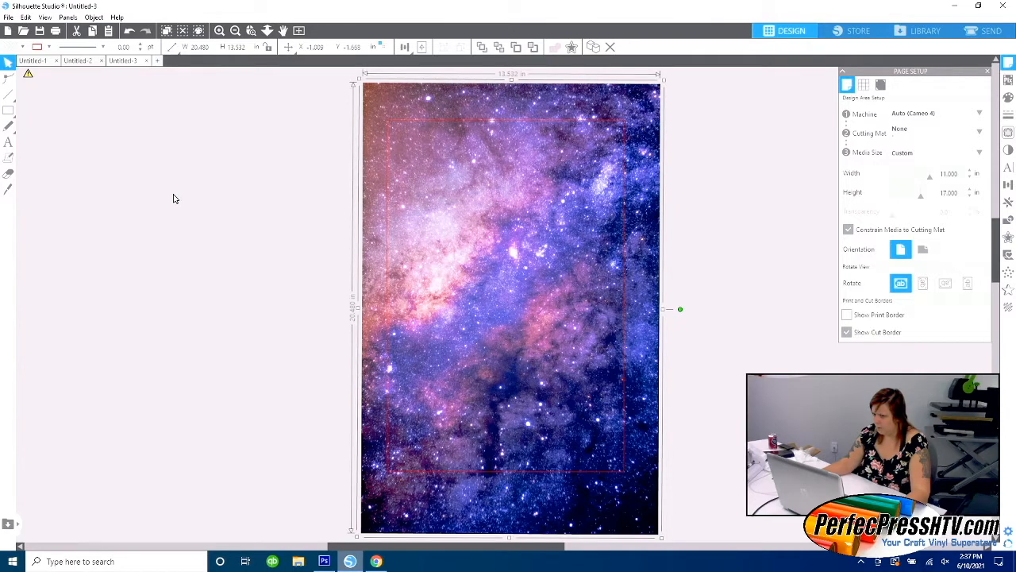
pyautogui.click(72, 18)
pyautogui.click(75, 21)
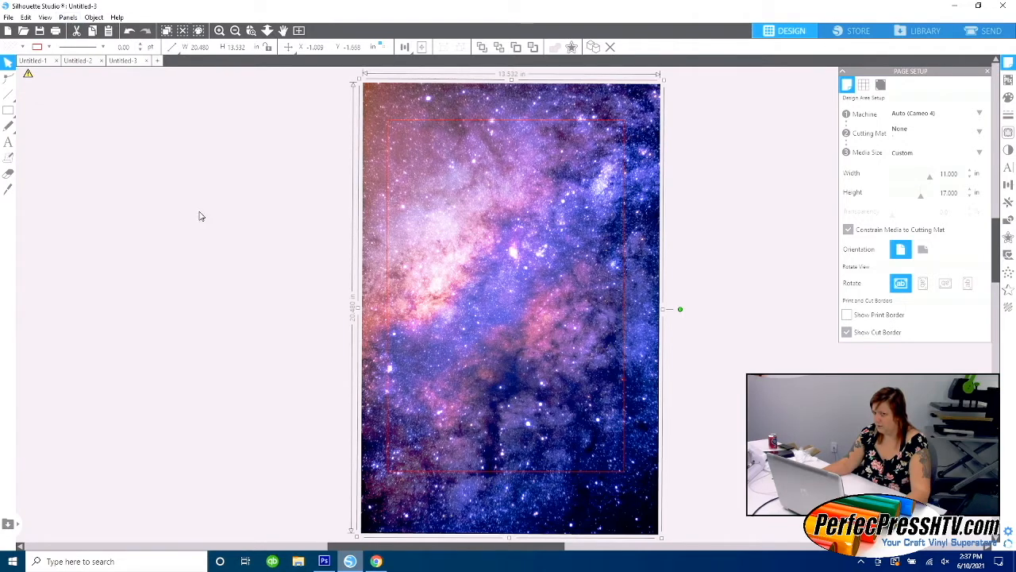
# Configure the print page setup with Tabloid (11 x 17 in) paper, Auto-Borderless source and portrait orientation.
pyautogui.click(7, 17)
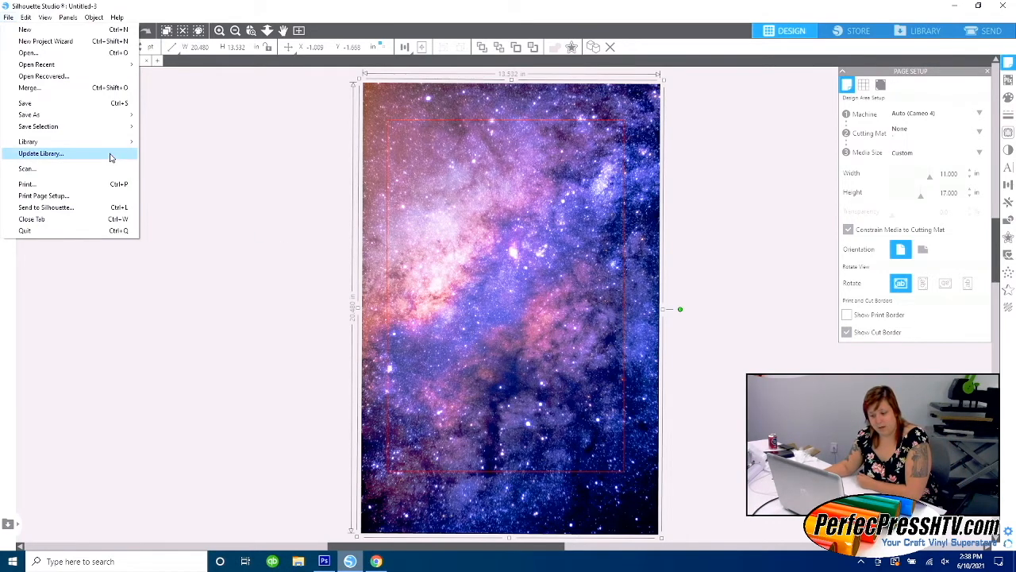
pyautogui.click(58, 197)
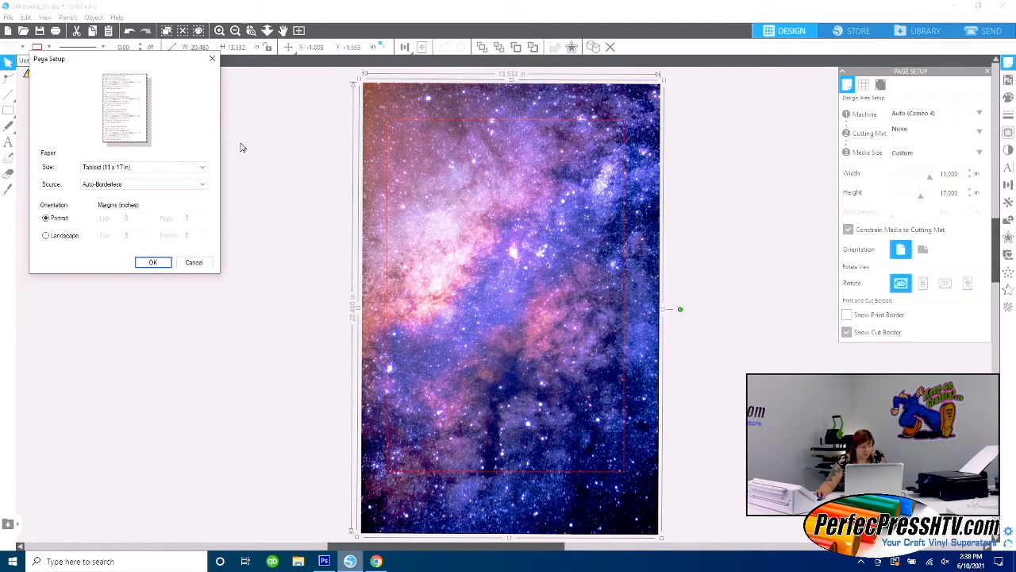
pyautogui.click(204, 185)
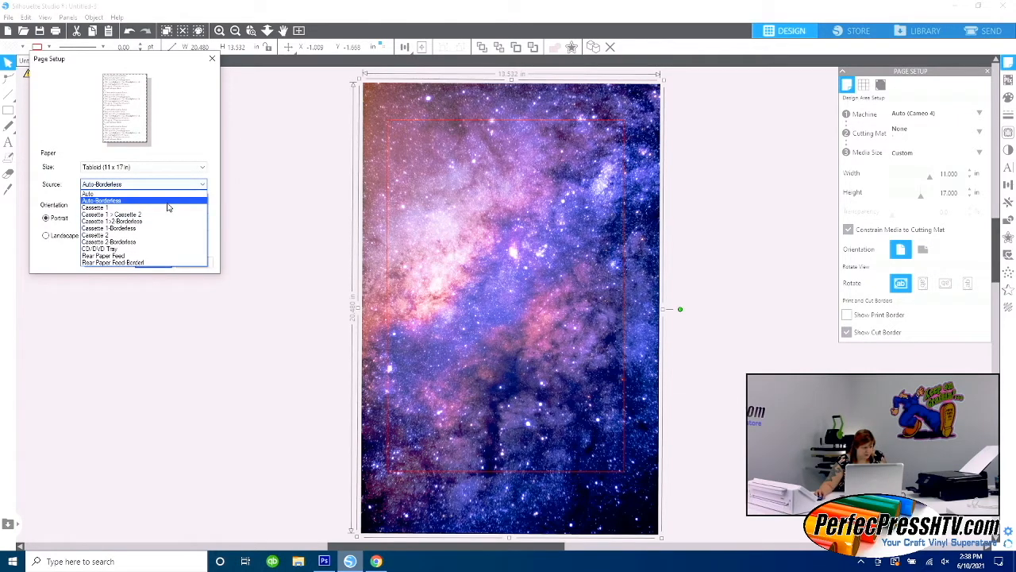
pyautogui.click(168, 204)
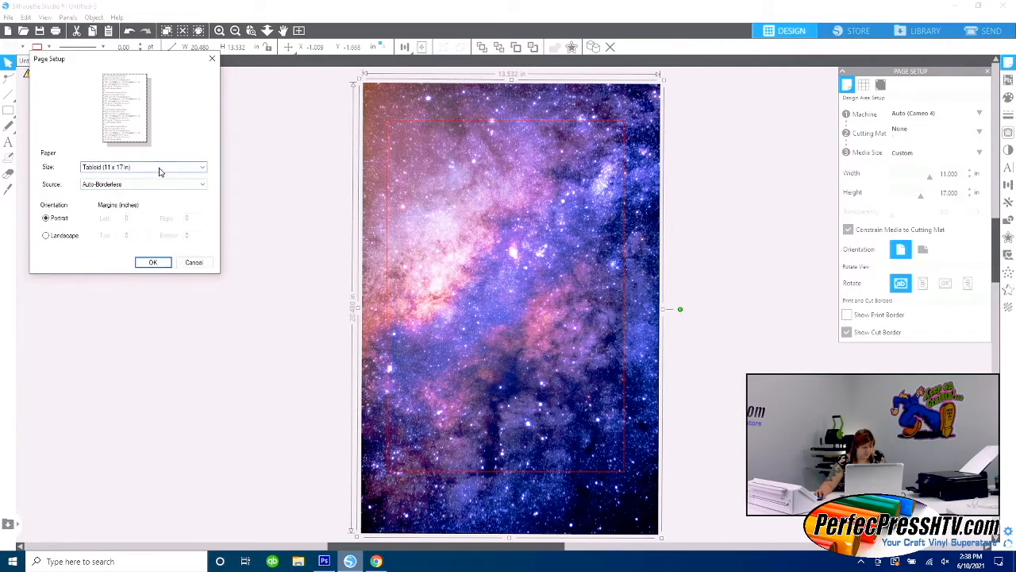
pyautogui.click(156, 167)
pyautogui.click(155, 168)
pyautogui.moveTo(153, 56); pyautogui.dragTo(223, 93)
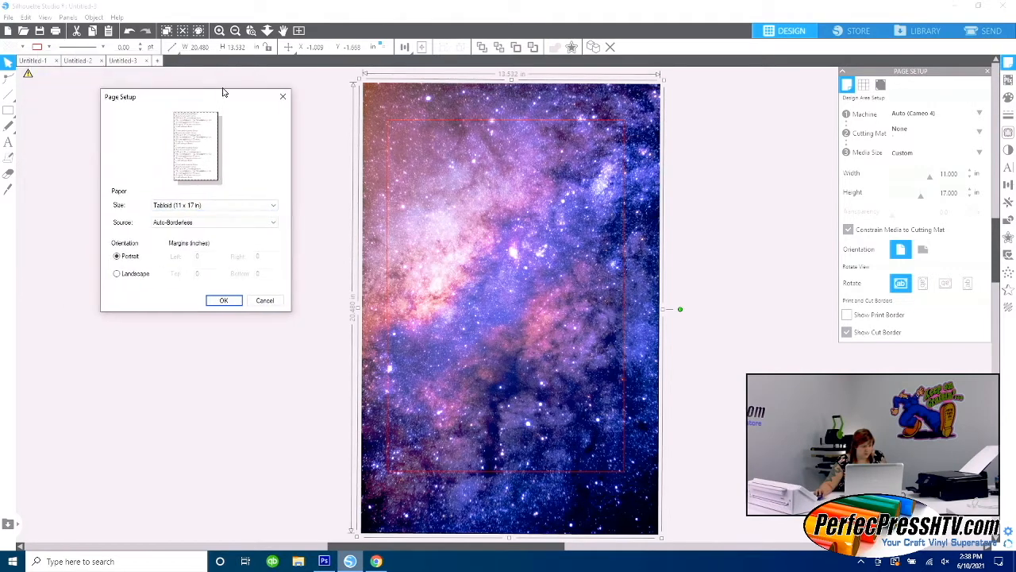
pyautogui.click(223, 302)
# Open the print preview of the galaxy page and inspect its borderless coverage.
pyautogui.click(8, 17)
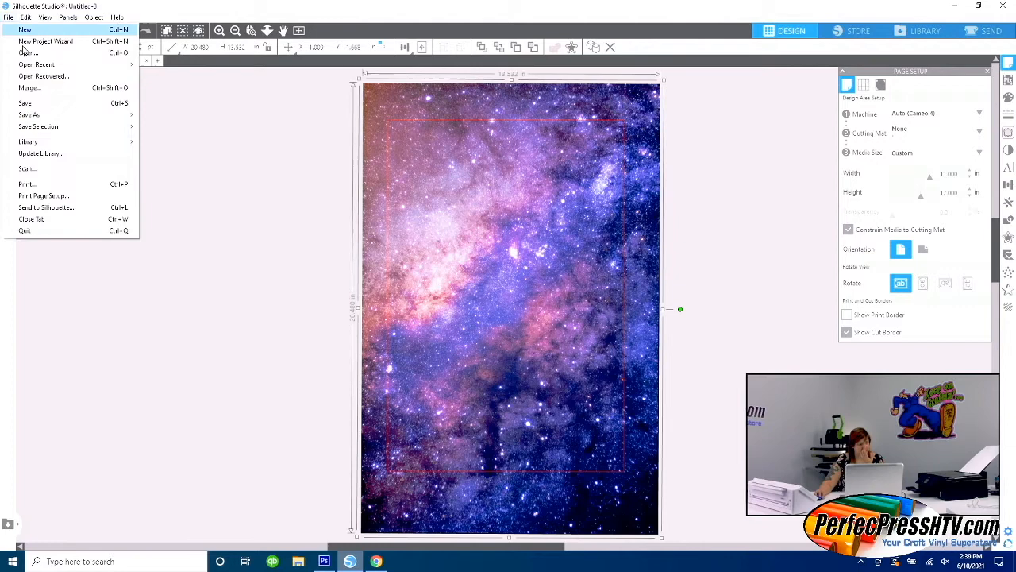
pyautogui.click(75, 185)
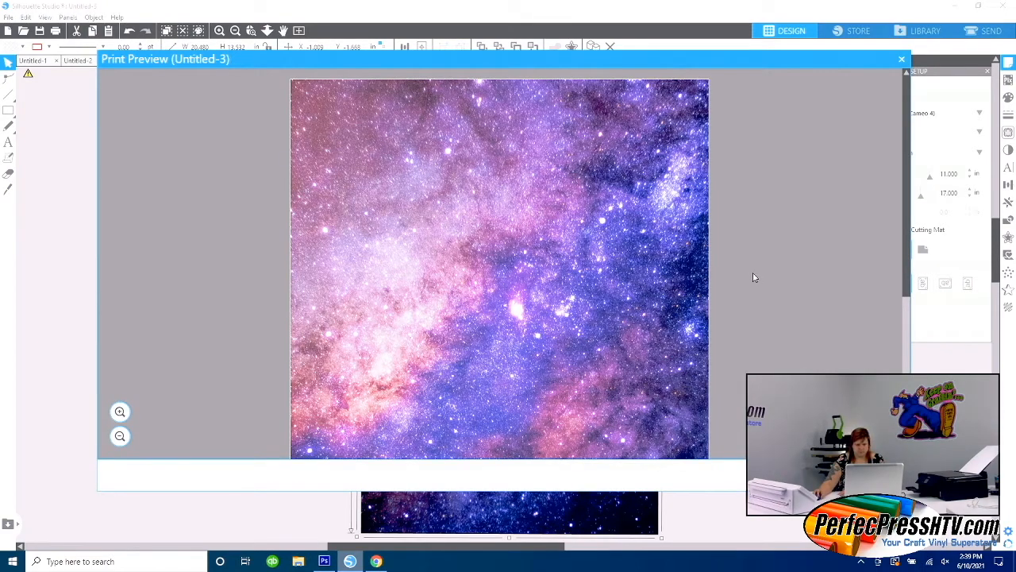
pyautogui.scroll(-3, 759, 277)
pyautogui.scroll(3, 759, 277)
pyautogui.moveTo(833, 58); pyautogui.dragTo(801, 47)
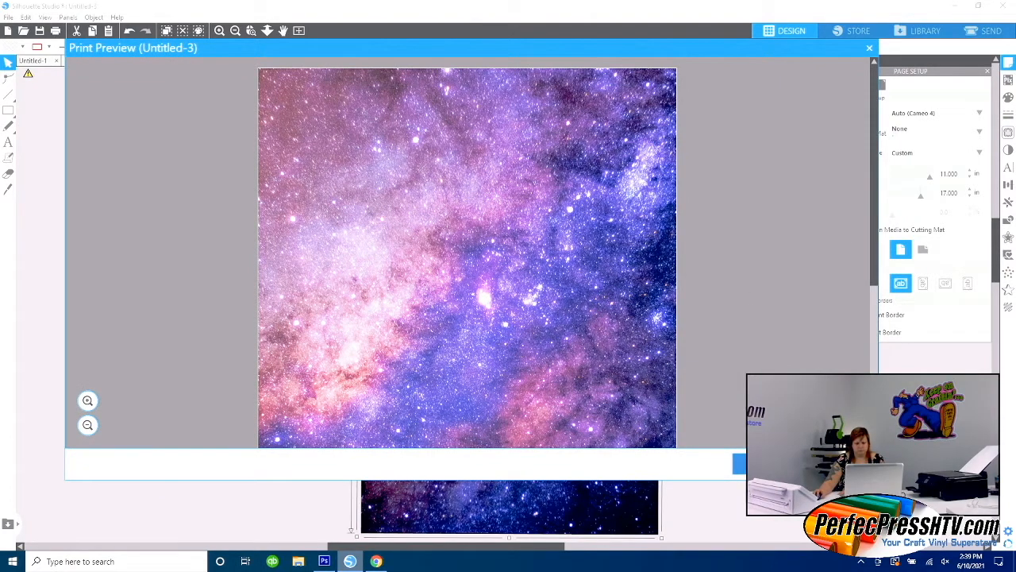
# Print one copy of the current page on the ET-7750 Series printer, borderless Tabloid with Ultra Premium Photo Paper Glossy at Standard quality.
pyautogui.click(766, 464)
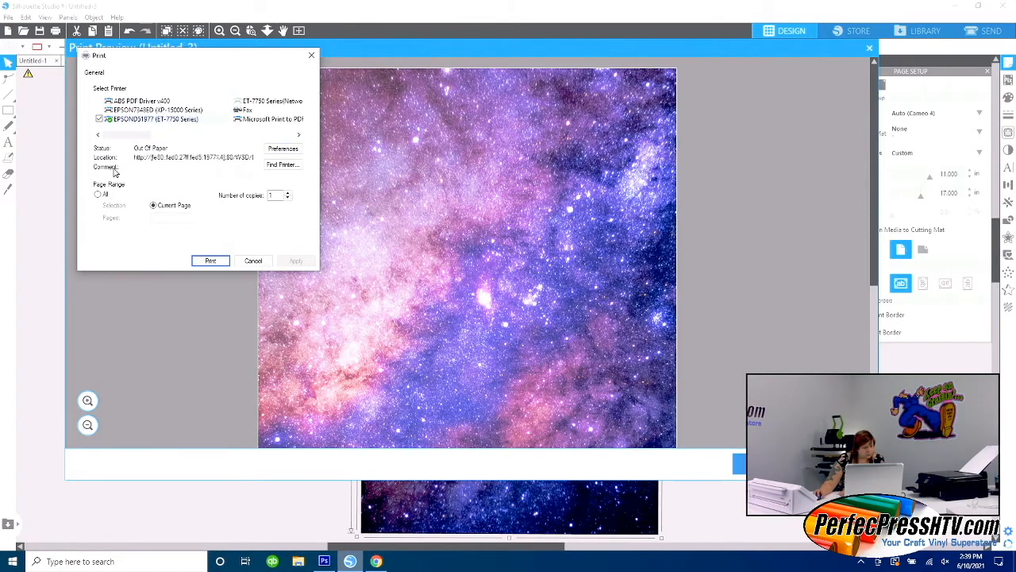
pyautogui.click(133, 121)
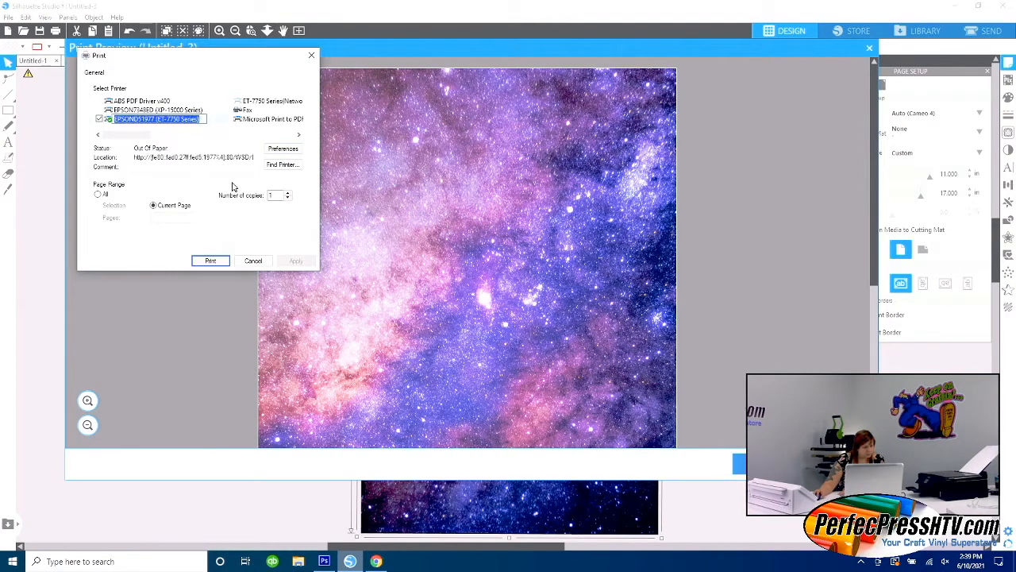
pyautogui.click(283, 153)
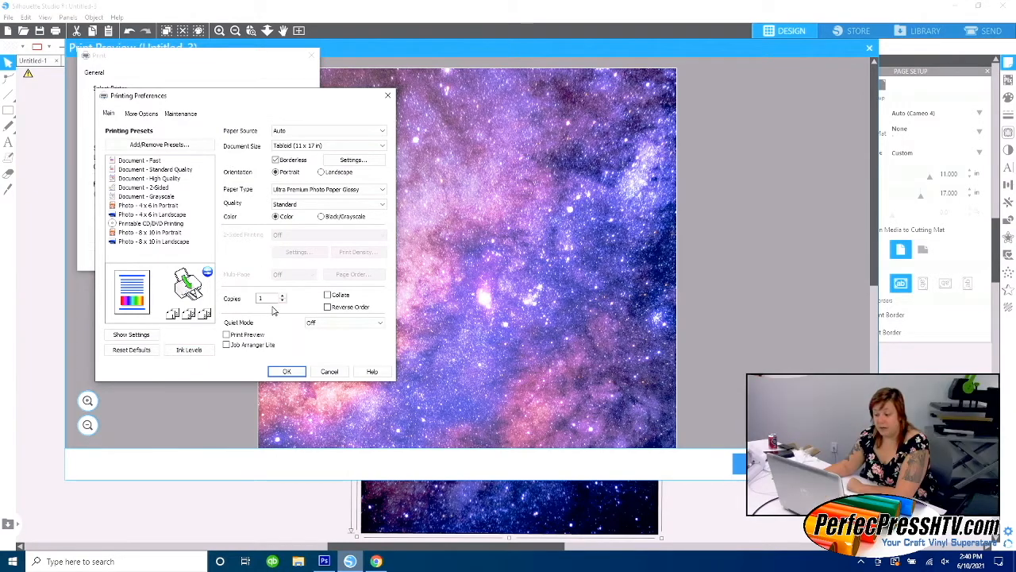
pyautogui.click(286, 371)
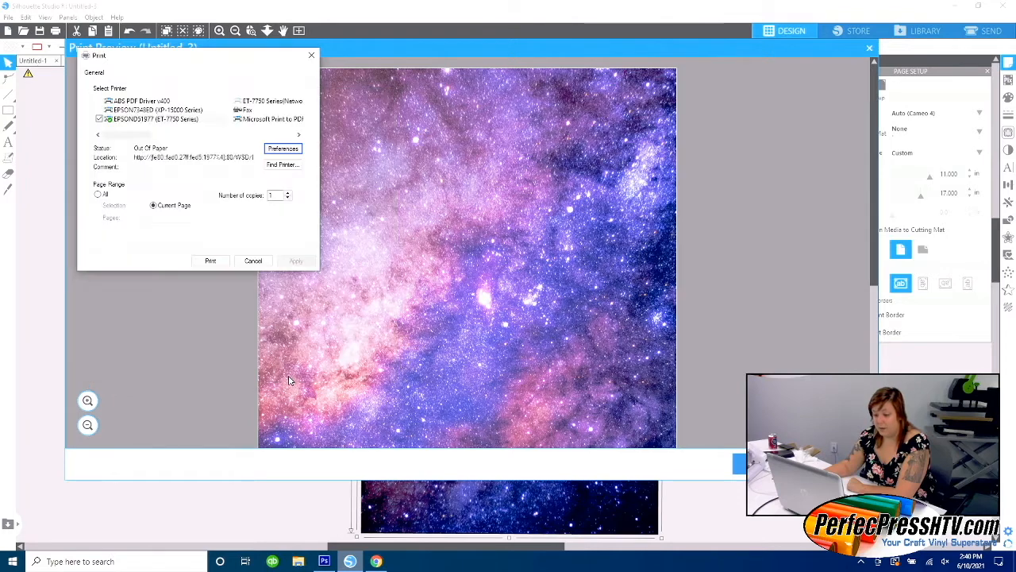
pyautogui.click(211, 261)
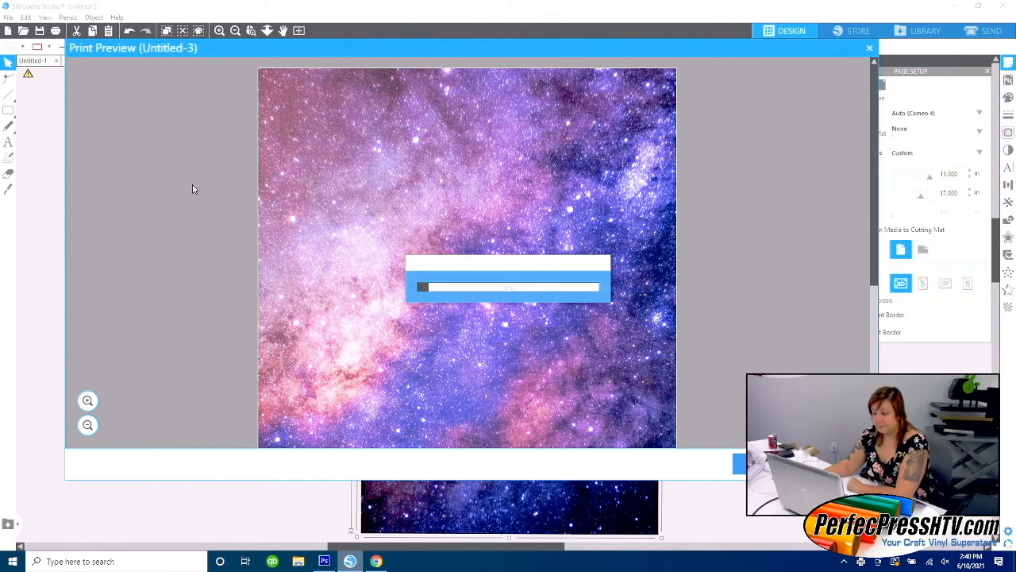
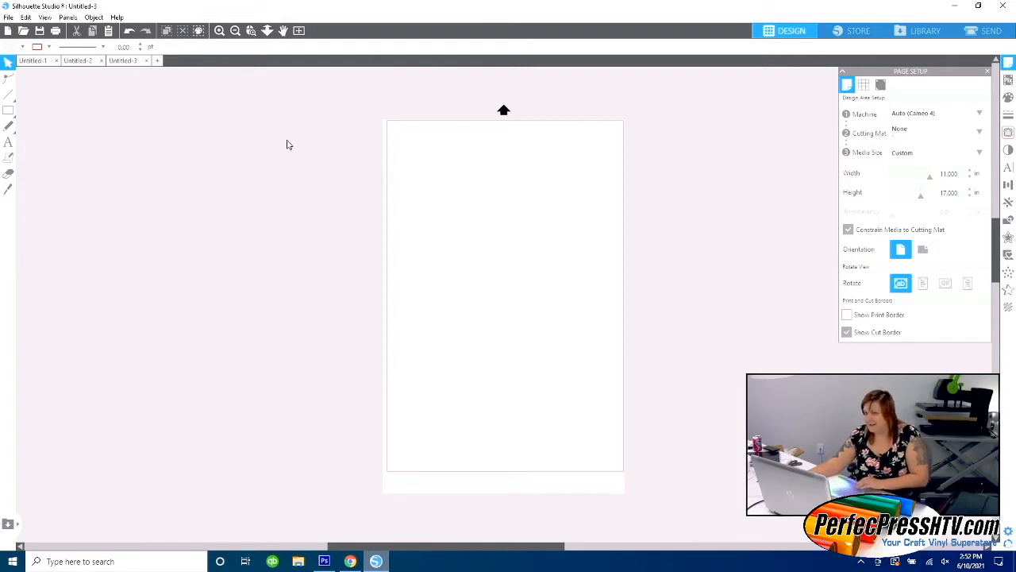
# Switch to Chrome, search Google Images for "spaceman cartoon" and look through the results for a suitable astronaut drawing.
pyautogui.click(955, 7)
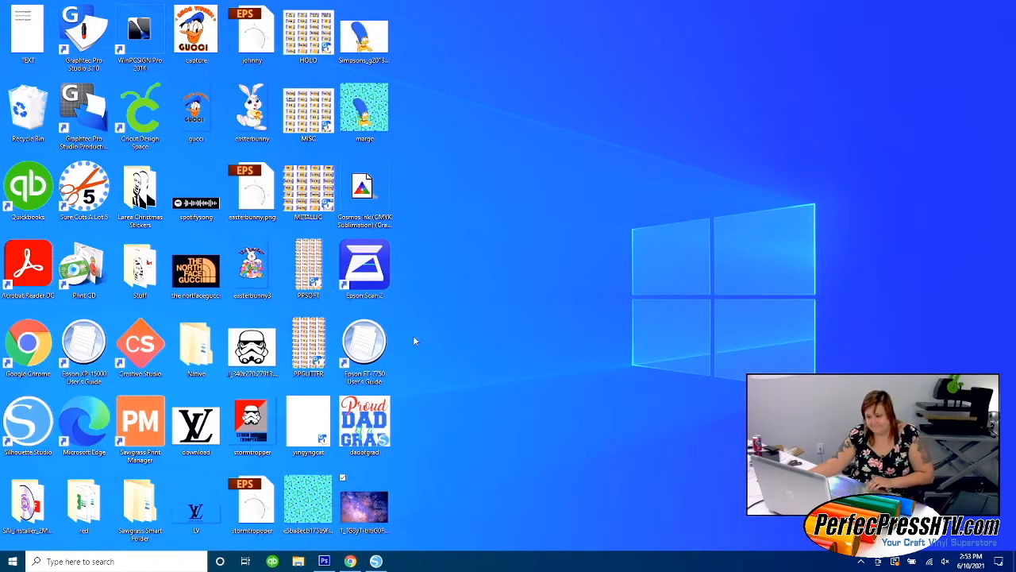
pyautogui.click(350, 562)
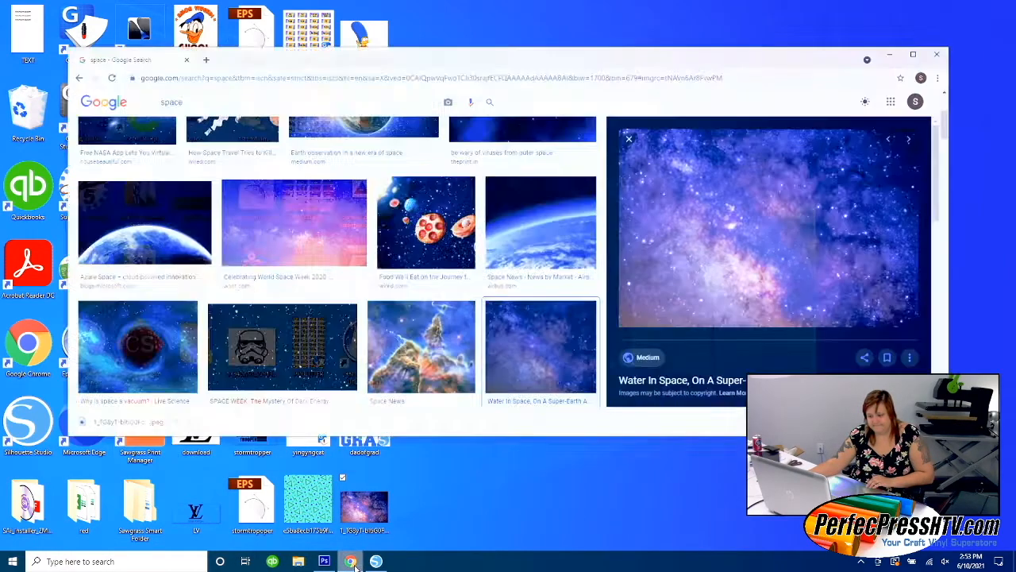
pyautogui.scroll(2, 392, 285)
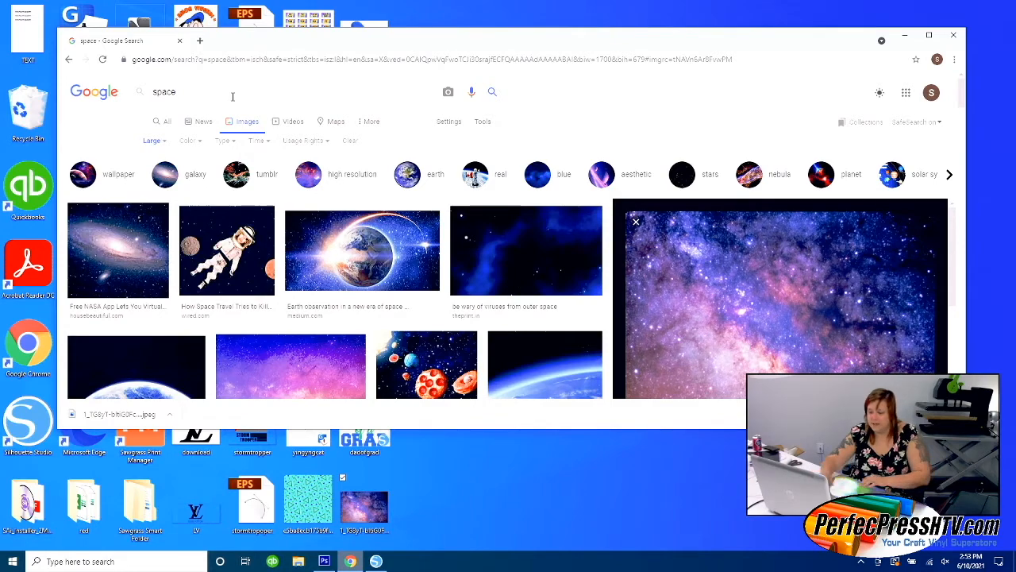
pyautogui.write('man')
pyautogui.press('Return')
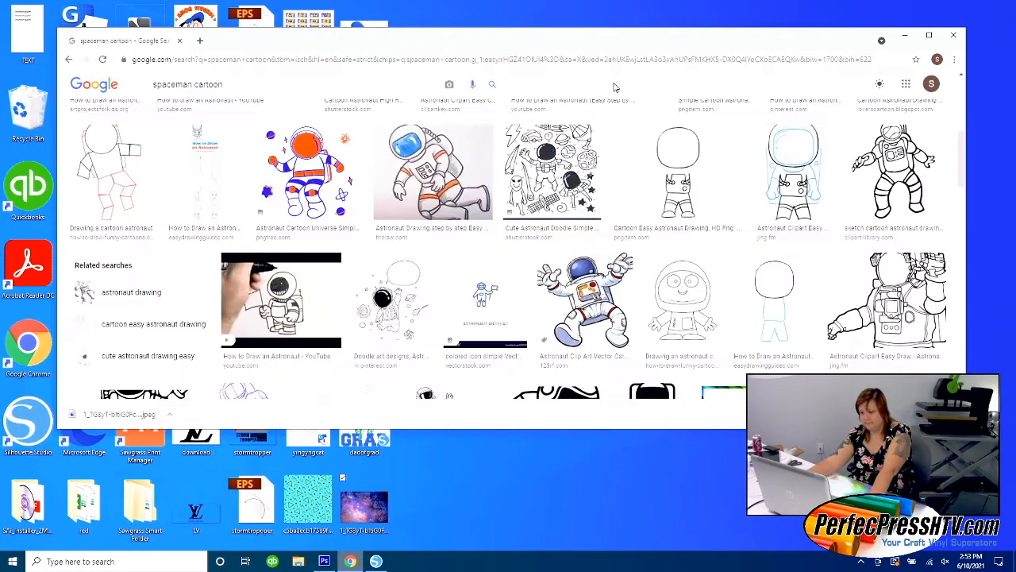
pyautogui.scroll(-2, 614, 88)
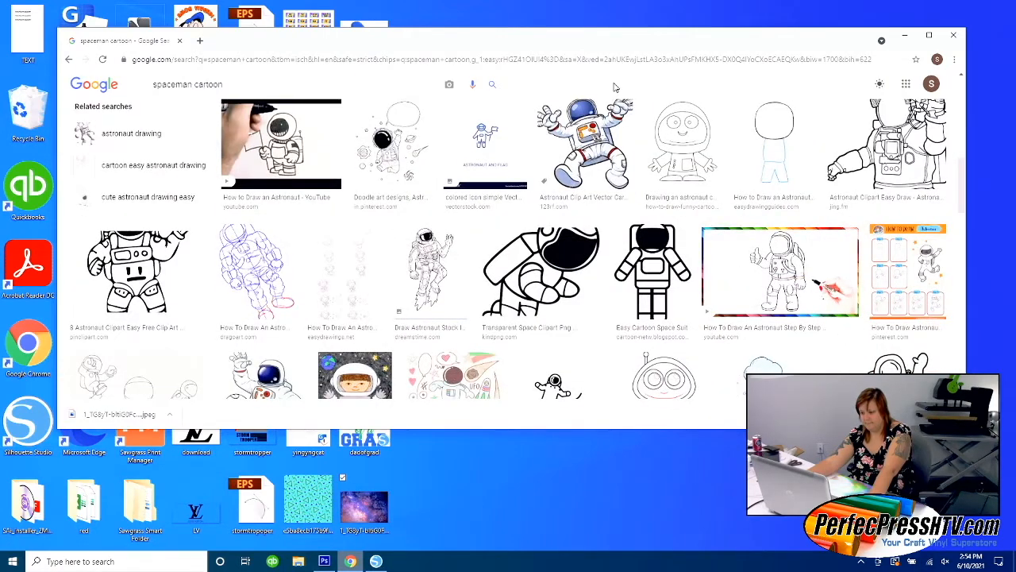
pyautogui.scroll(-1, 613, 87)
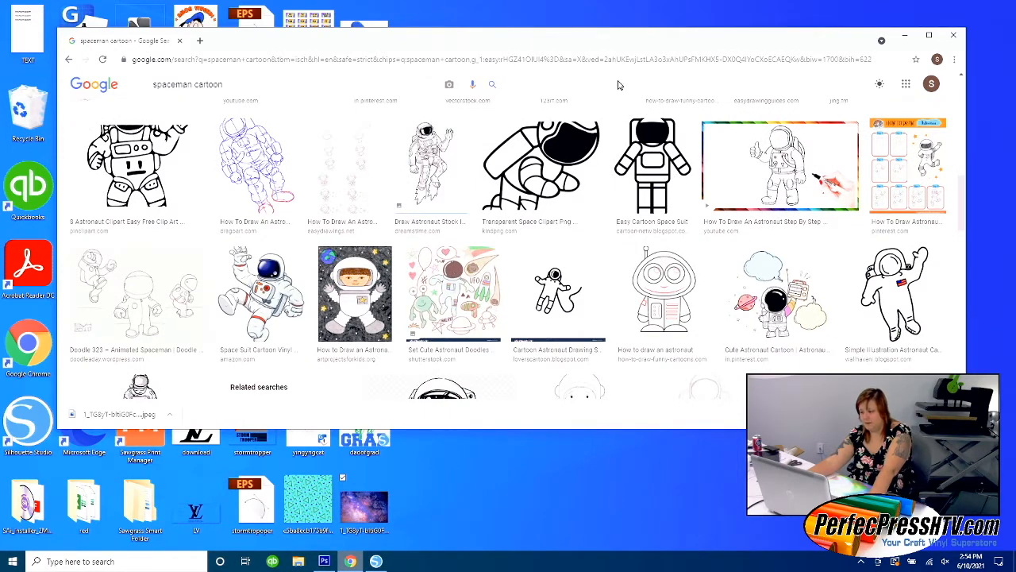
pyautogui.scroll(-1, 620, 87)
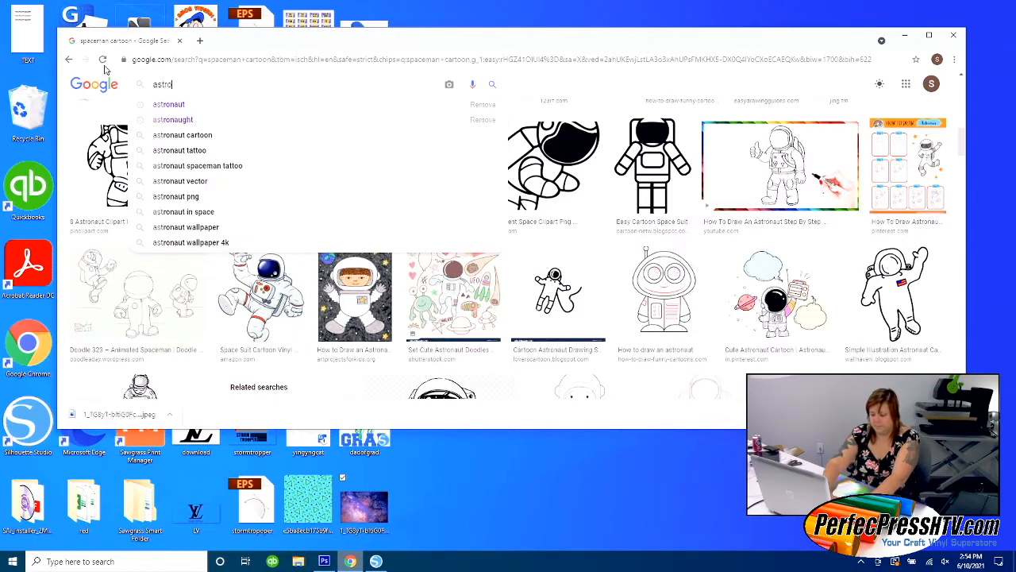
# Search the images for "astronaut vector" and preview the blue outline drawing of a floating astronaut.
pyautogui.write('naut ')
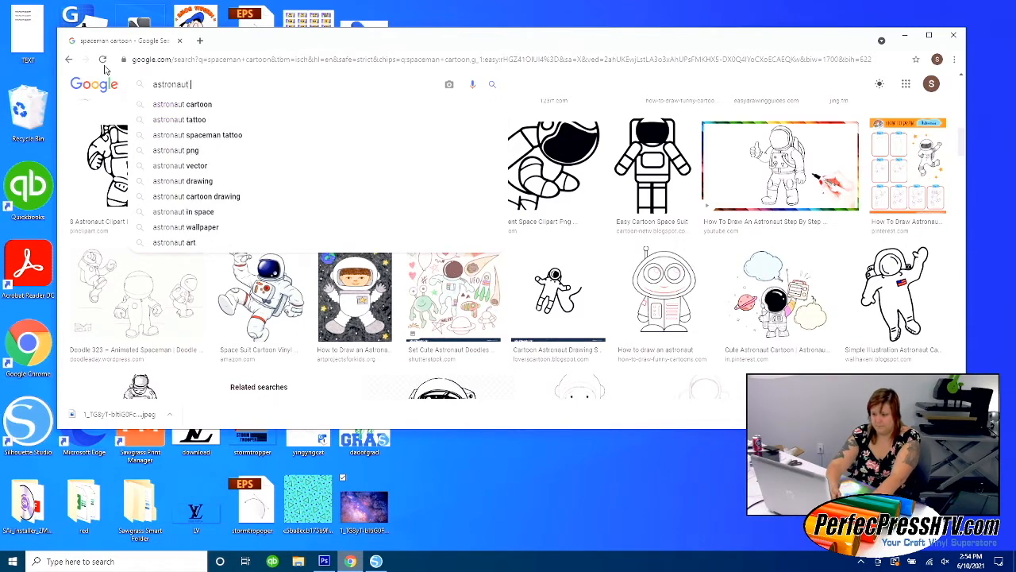
pyautogui.write('vector')
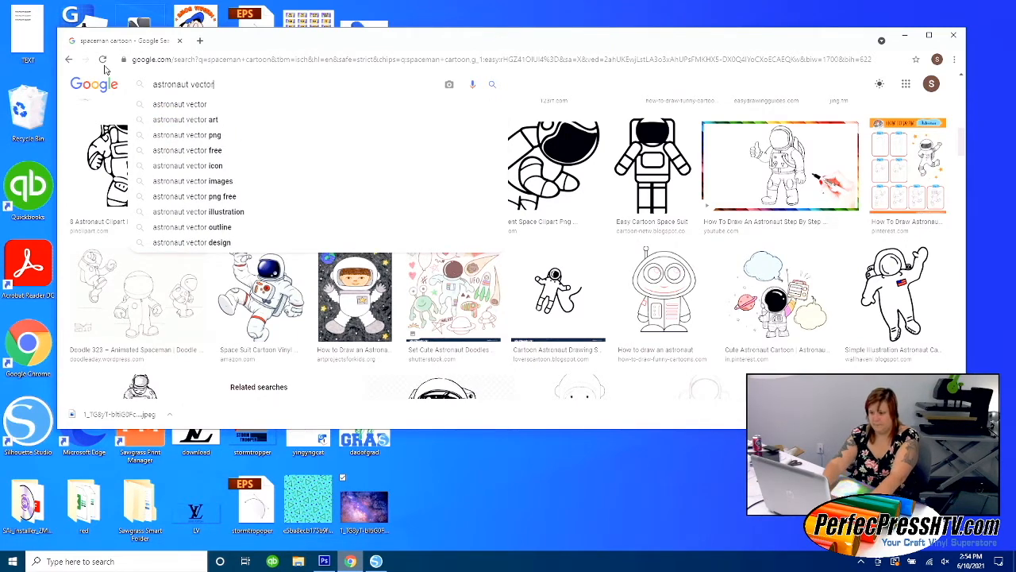
pyautogui.press('Return')
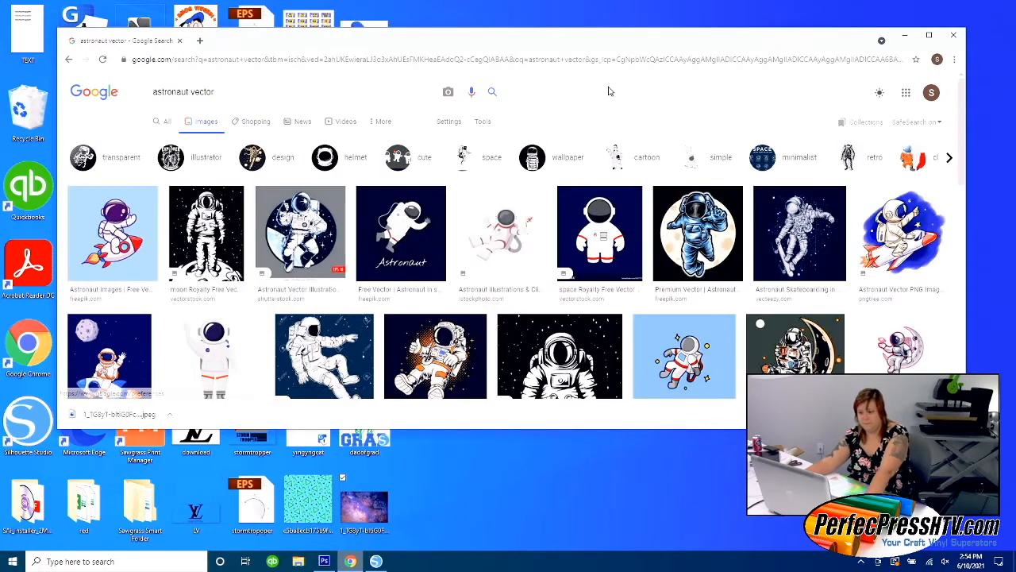
pyautogui.scroll(-6, 658, 103)
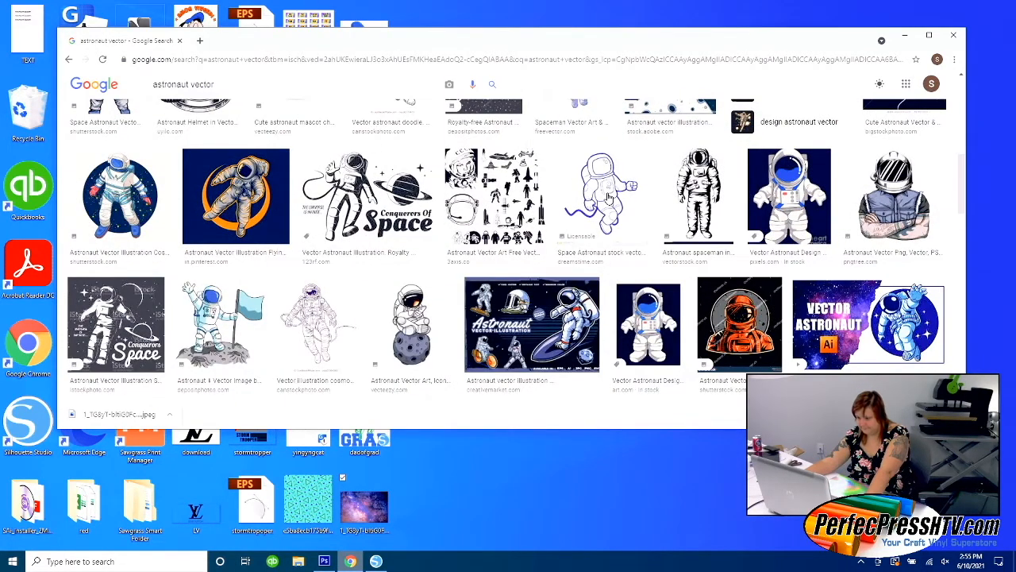
pyautogui.click(609, 196)
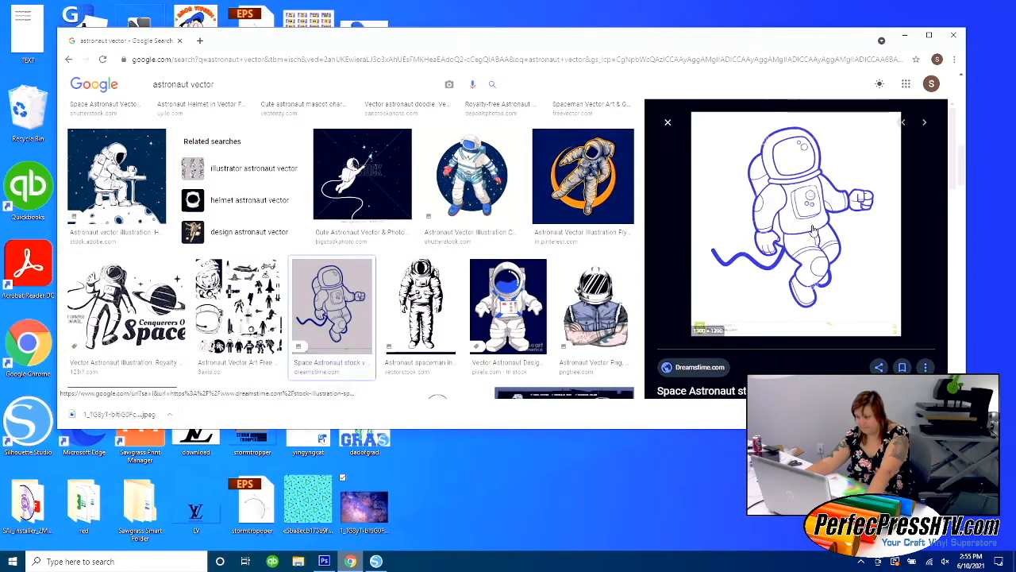
# Limit the astronaut vector results to Large images and open the blue outline astronaut from Dreamstime.
pyautogui.scroll(6, 548, 228)
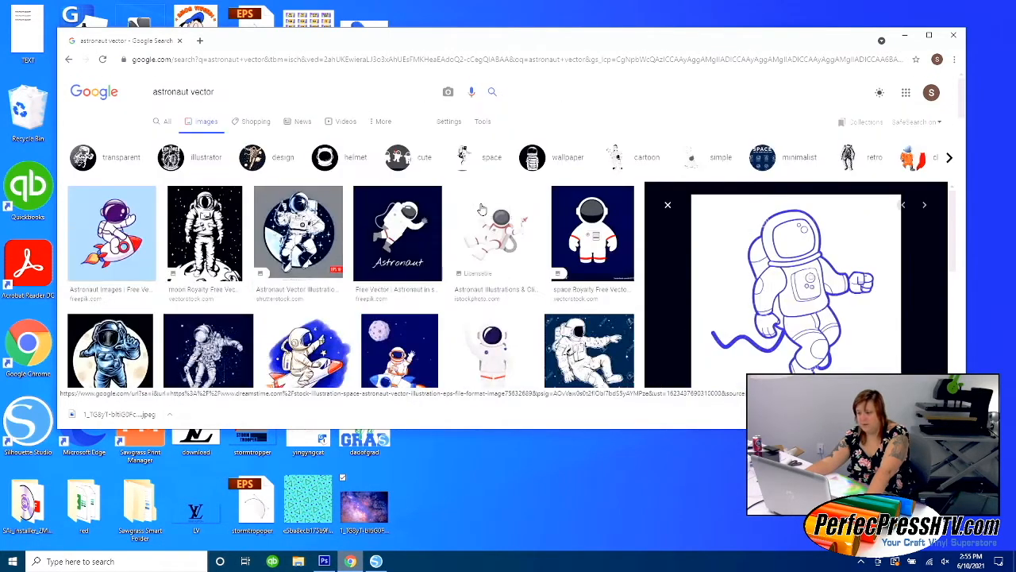
pyautogui.click(152, 141)
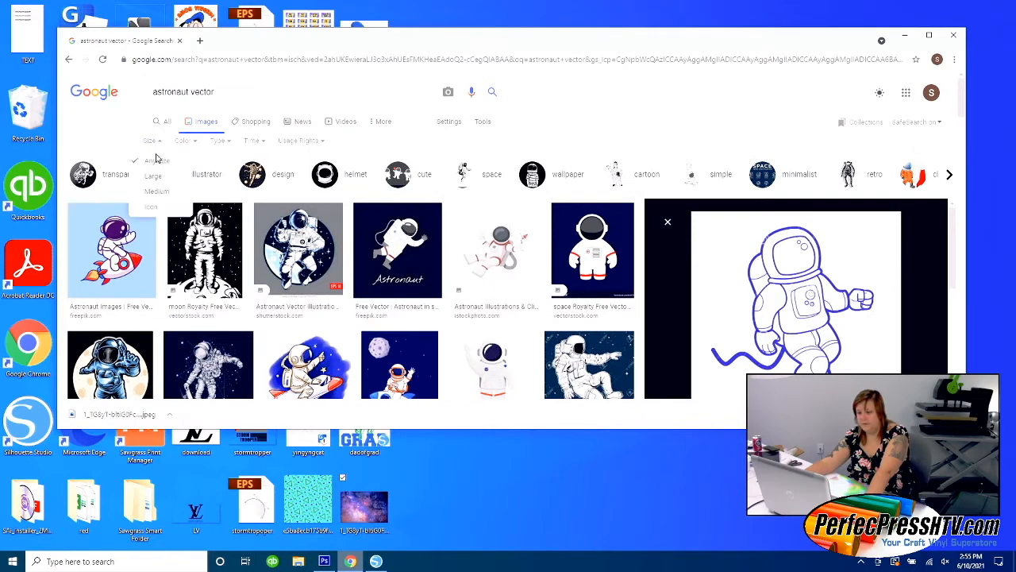
pyautogui.click(154, 177)
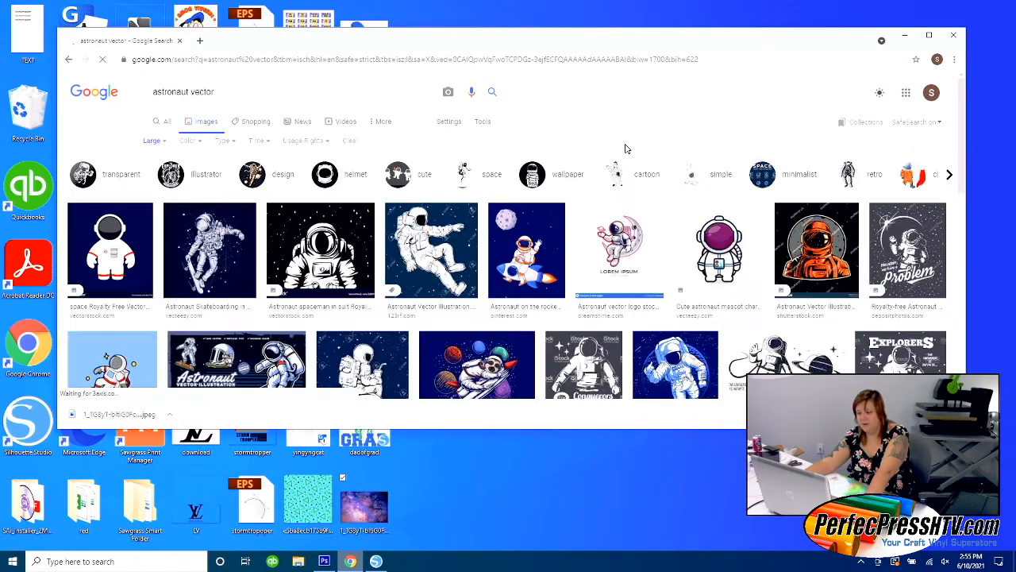
pyautogui.scroll(-2, 663, 146)
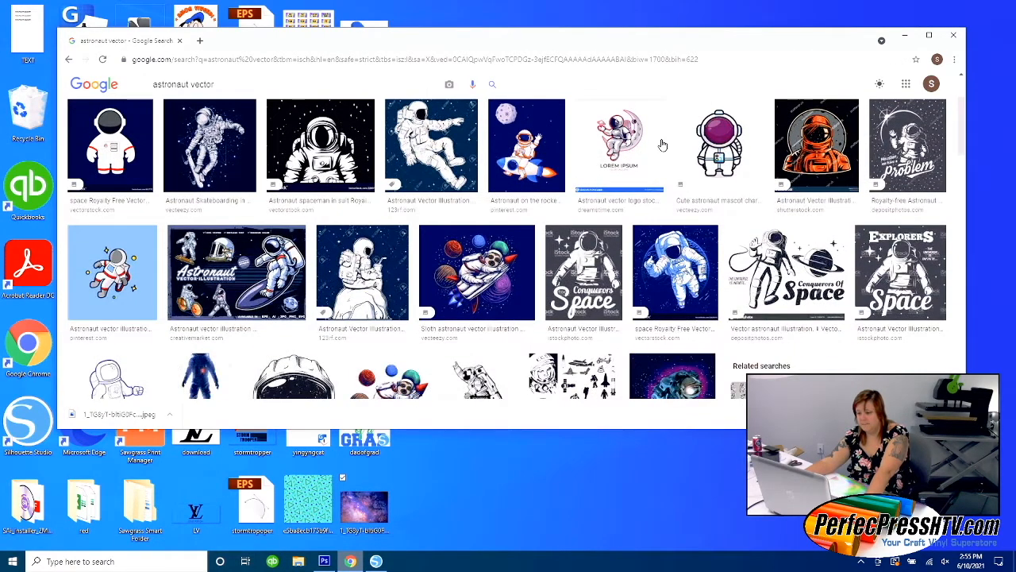
pyautogui.scroll(-2, 663, 145)
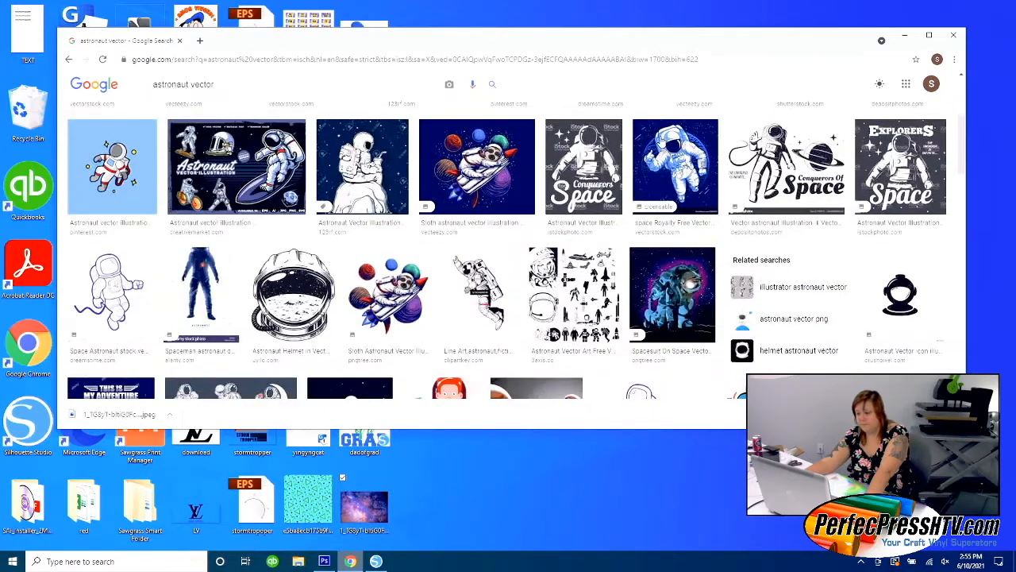
pyautogui.scroll(-1, 661, 140)
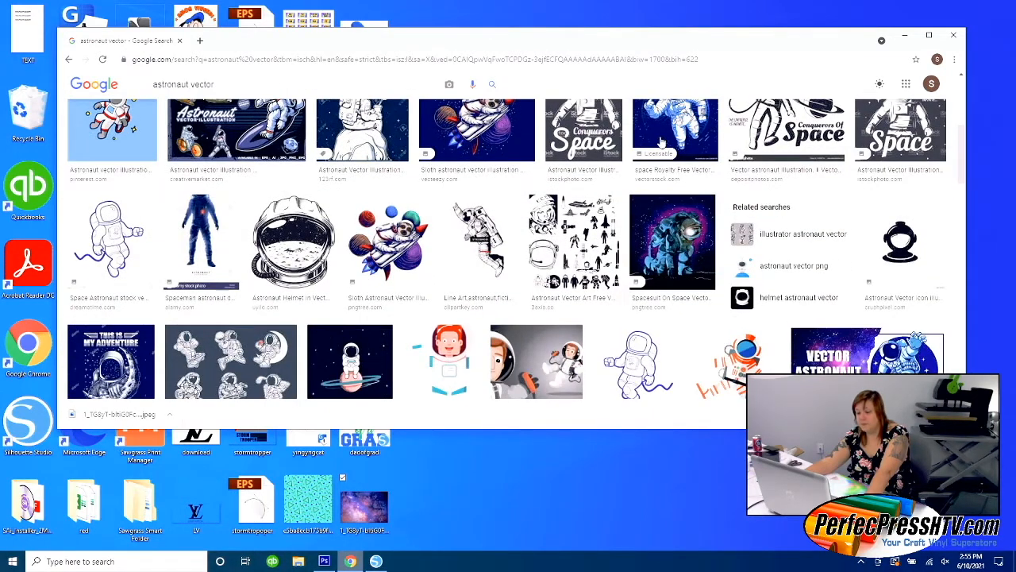
pyautogui.scroll(-1, 662, 140)
pyautogui.click(117, 188)
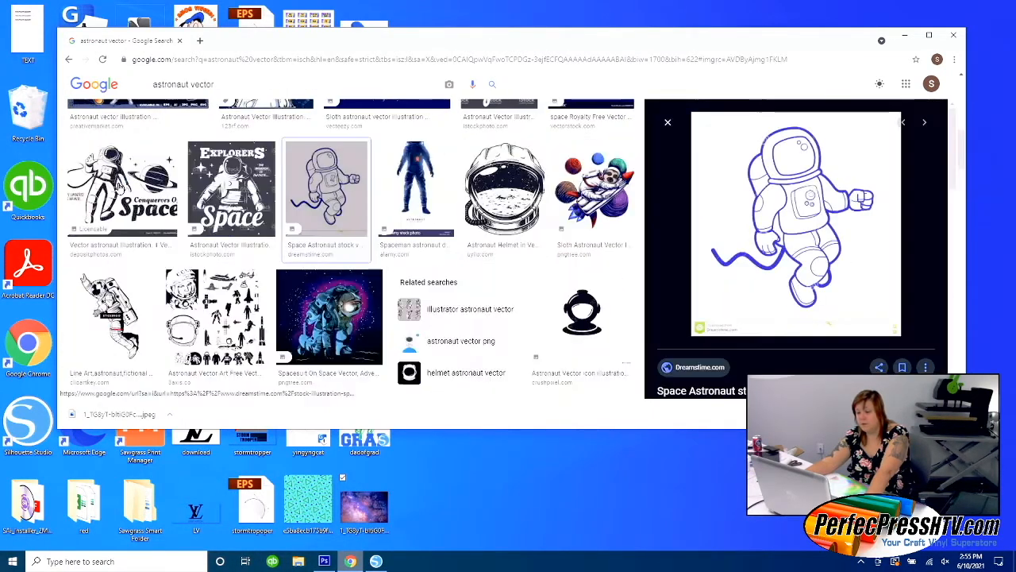
# Save the blue outline astronaut image to the Desktop as a JPEG, keeping its suggested file name.
pyautogui.rightClick(769, 204)
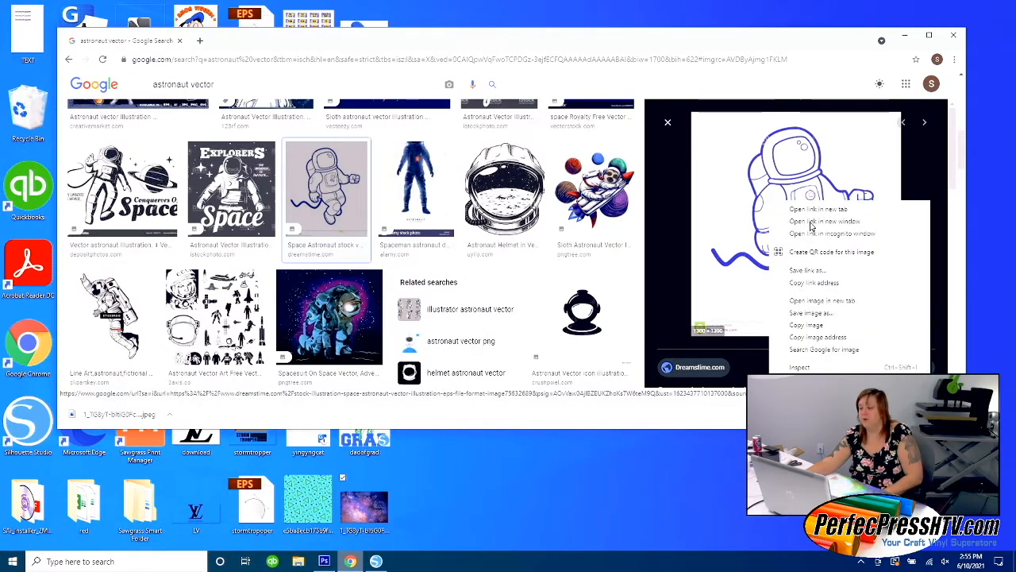
pyautogui.click(809, 312)
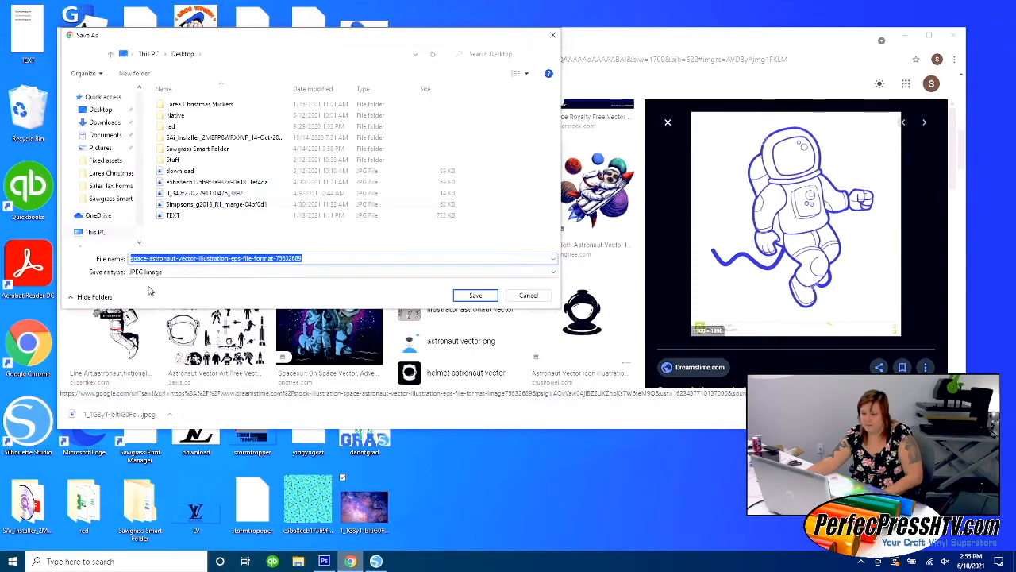
pyautogui.click(99, 111)
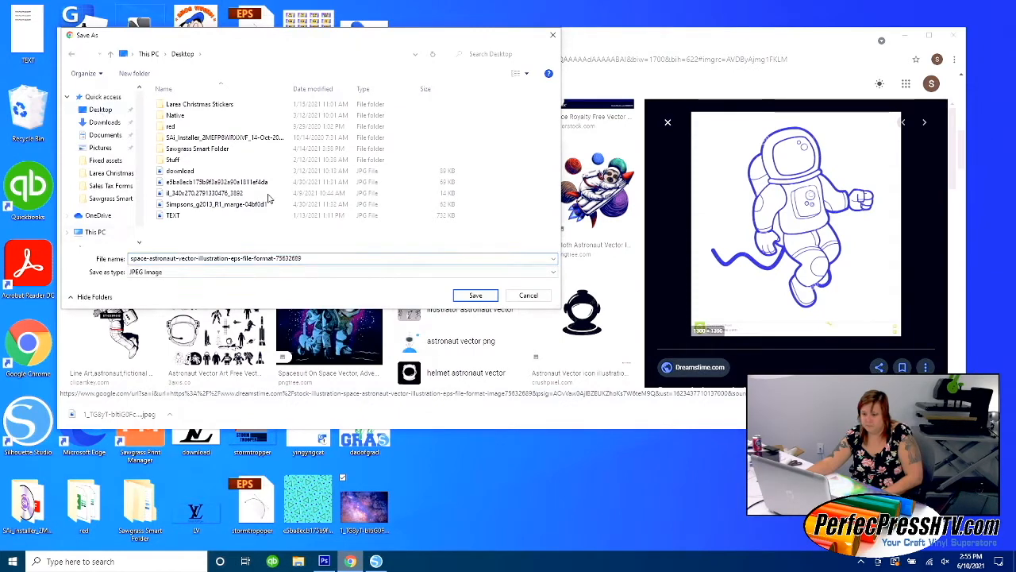
pyautogui.click(474, 295)
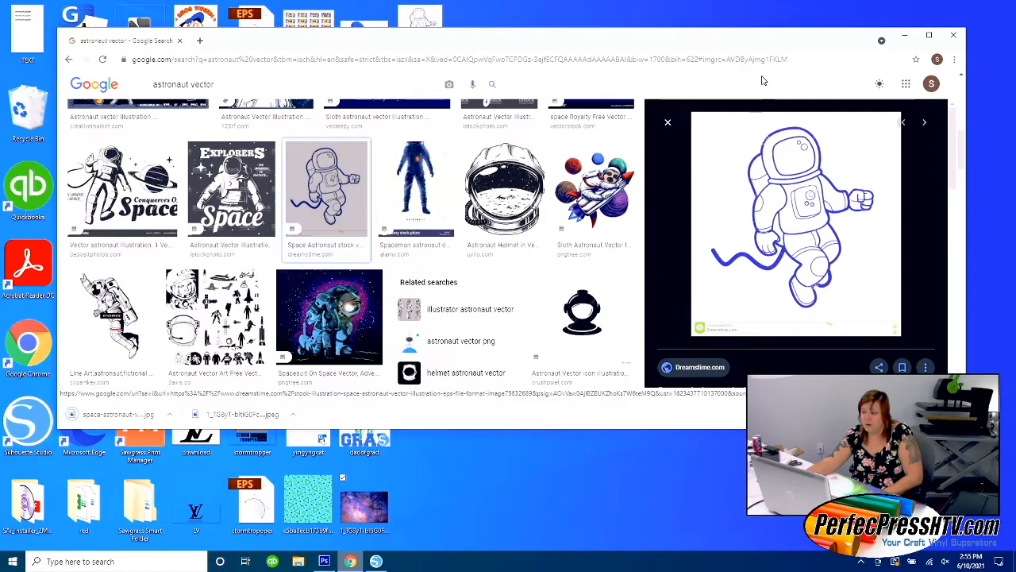
# Switch back to Silhouette Studio and place the saved astronaut image from the desktop onto the blank Untitled-3 page.
pyautogui.click(906, 37)
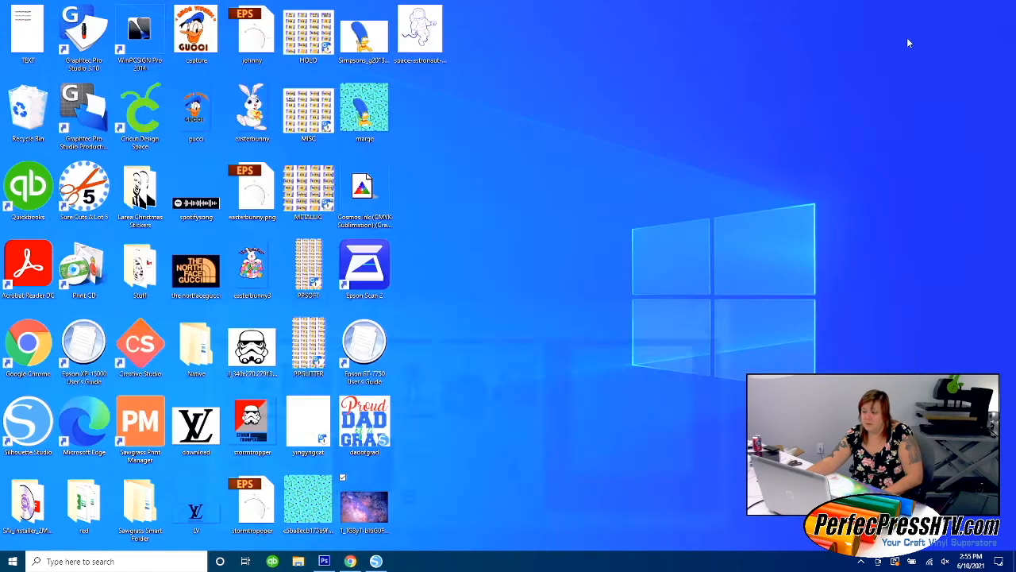
pyautogui.click(376, 561)
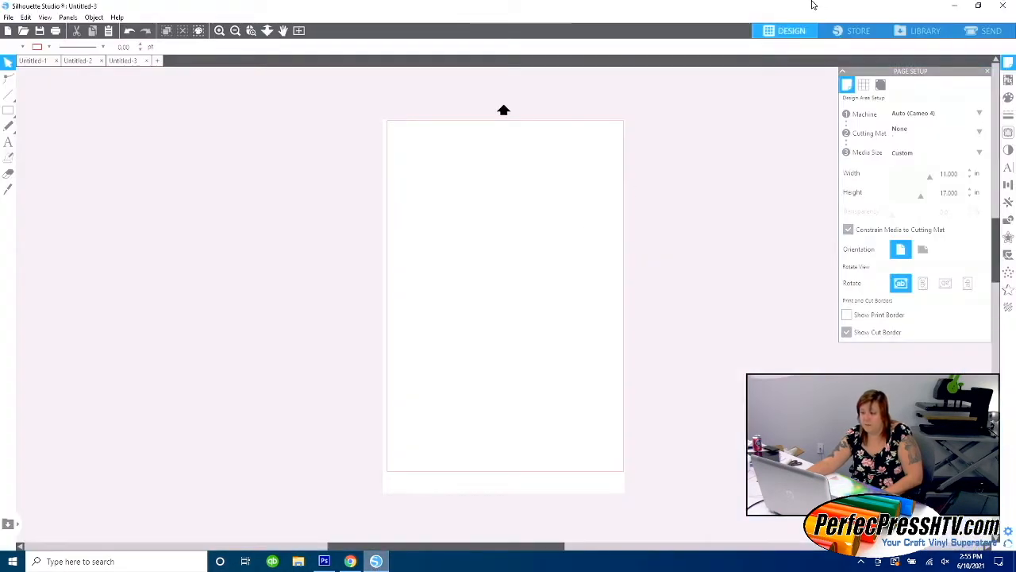
pyautogui.doubleClick(747, 10)
pyautogui.moveTo(421, 30); pyautogui.dragTo(688, 218)
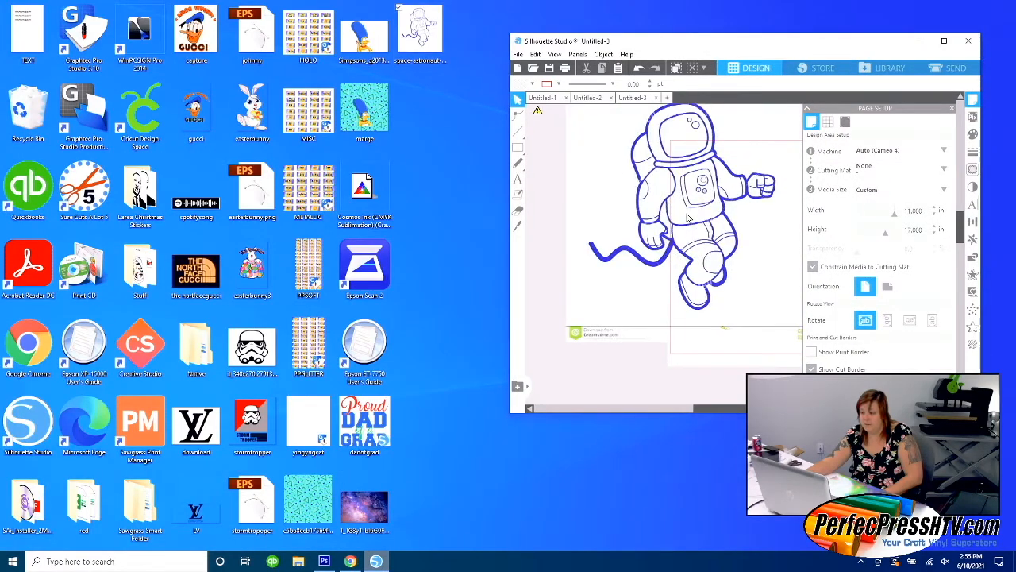
pyautogui.click(944, 41)
pyautogui.scroll(3, 532, 258)
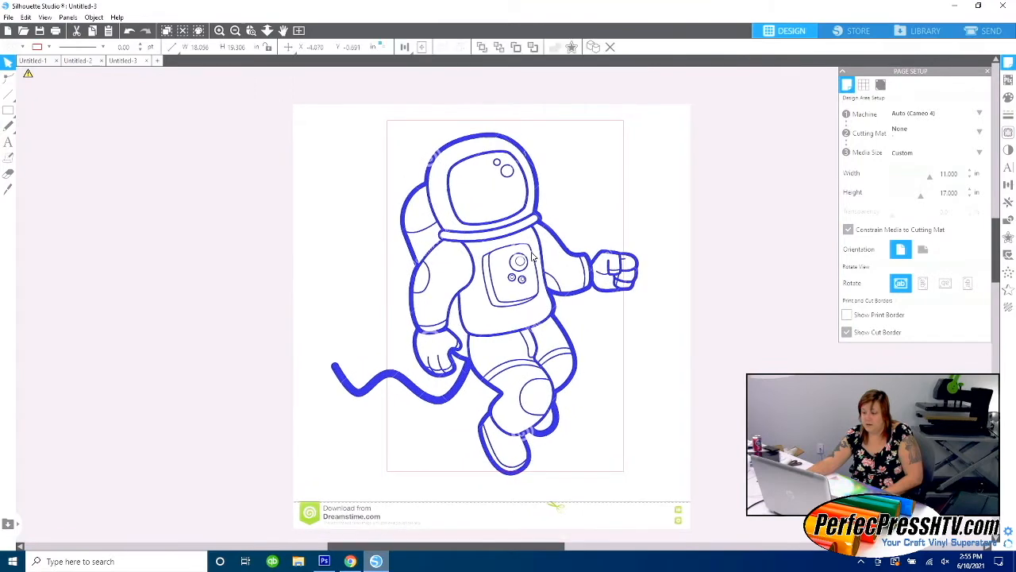
# Scale the astronaut image down to about 12.57 x 13.44 in and move it so the figure fits within the page.
pyautogui.click(681, 143)
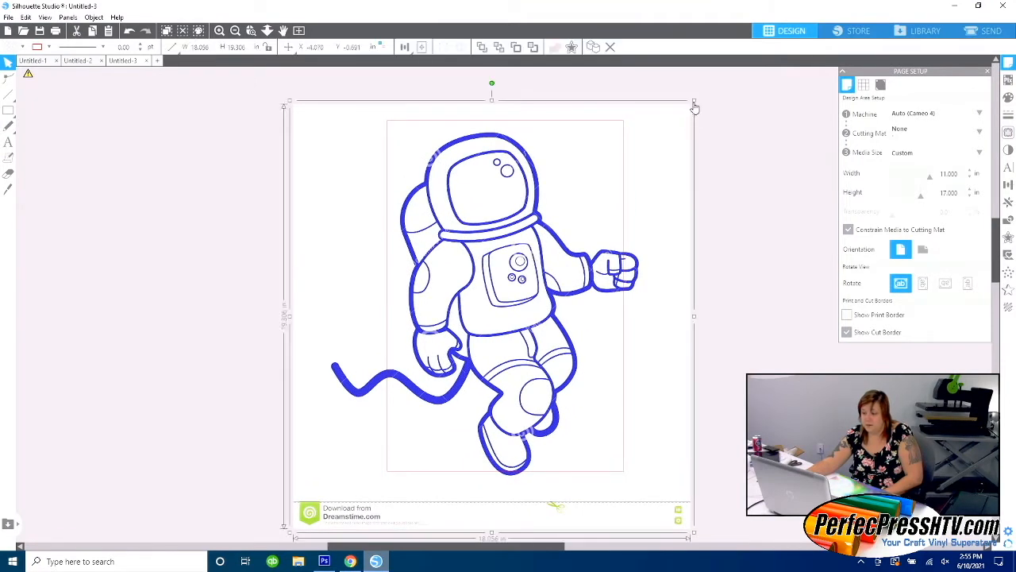
pyautogui.moveTo(694, 104); pyautogui.dragTo(630, 166)
pyautogui.moveTo(480, 326); pyautogui.dragTo(521, 284)
pyautogui.moveTo(670, 135); pyautogui.dragTo(611, 187)
pyautogui.moveTo(526, 272)
pyautogui.mouseDown()
pyautogui.moveTo(548, 240)
pyautogui.moveTo(531, 244)
pyautogui.moveTo(534, 255)
pyautogui.mouseUp()
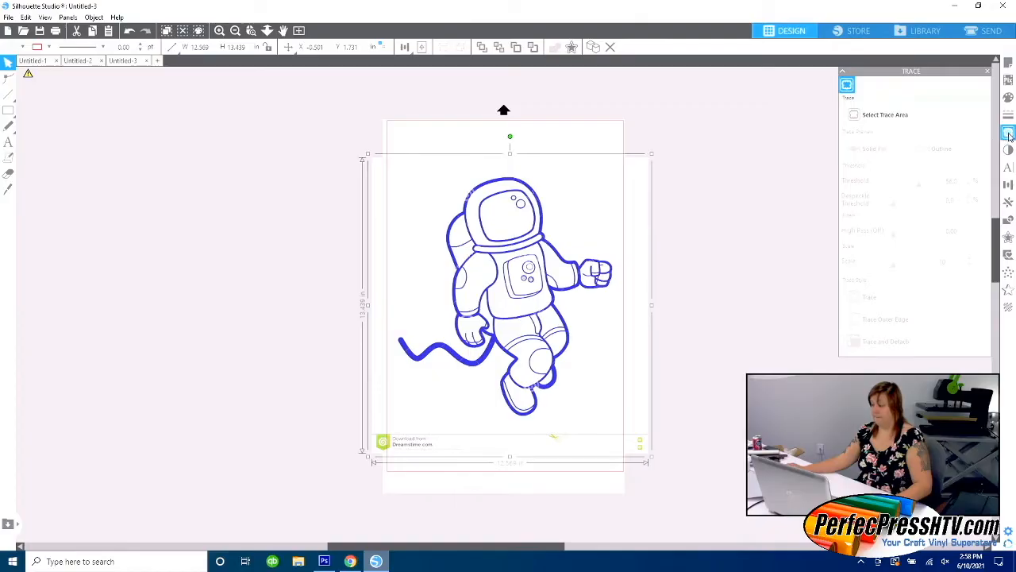
# Select a trace area across the page width that encloses the whole astronaut but leaves out the Dreamstime strip.
pyautogui.click(1008, 133)
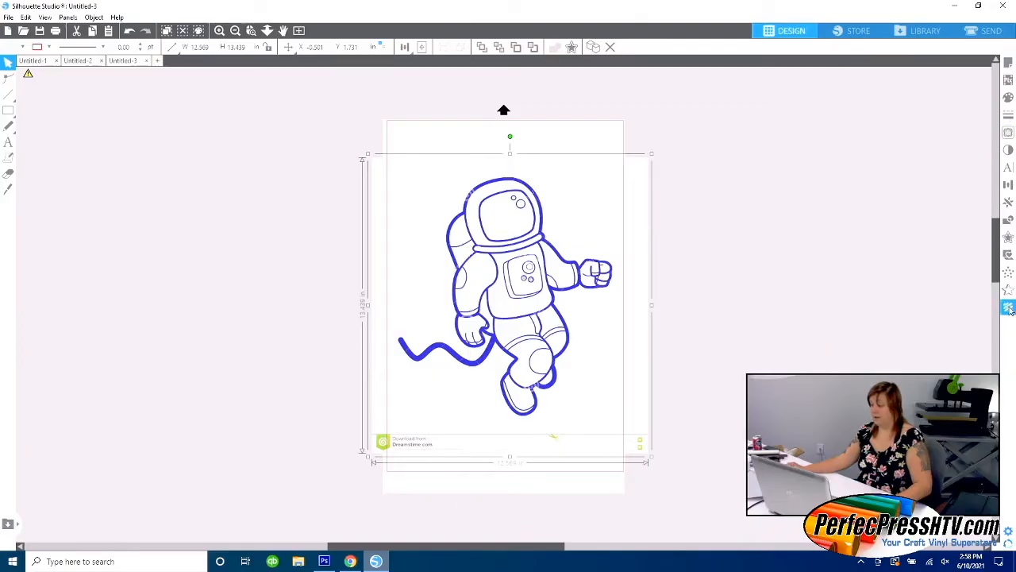
pyautogui.click(1008, 133)
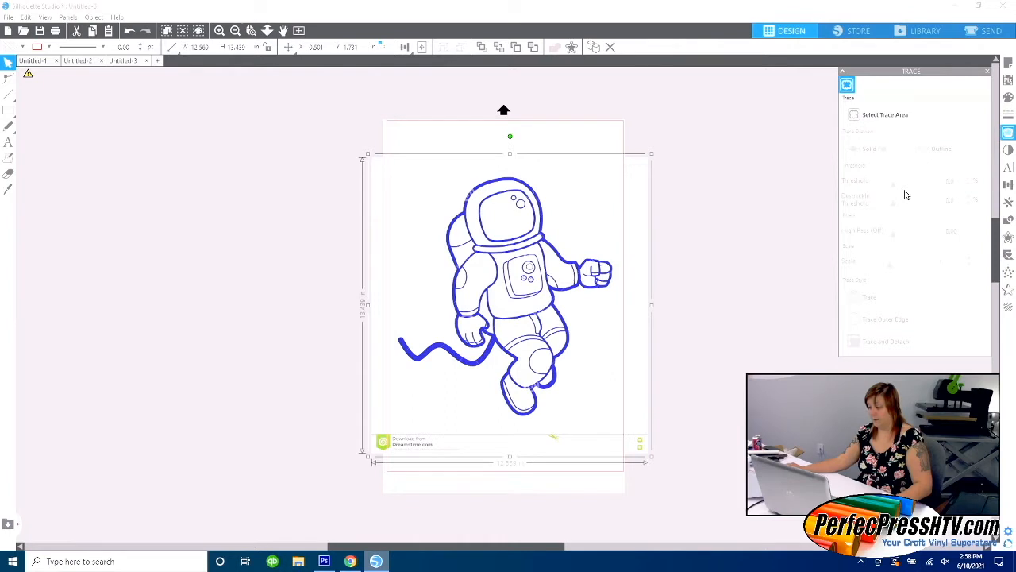
pyautogui.click(884, 118)
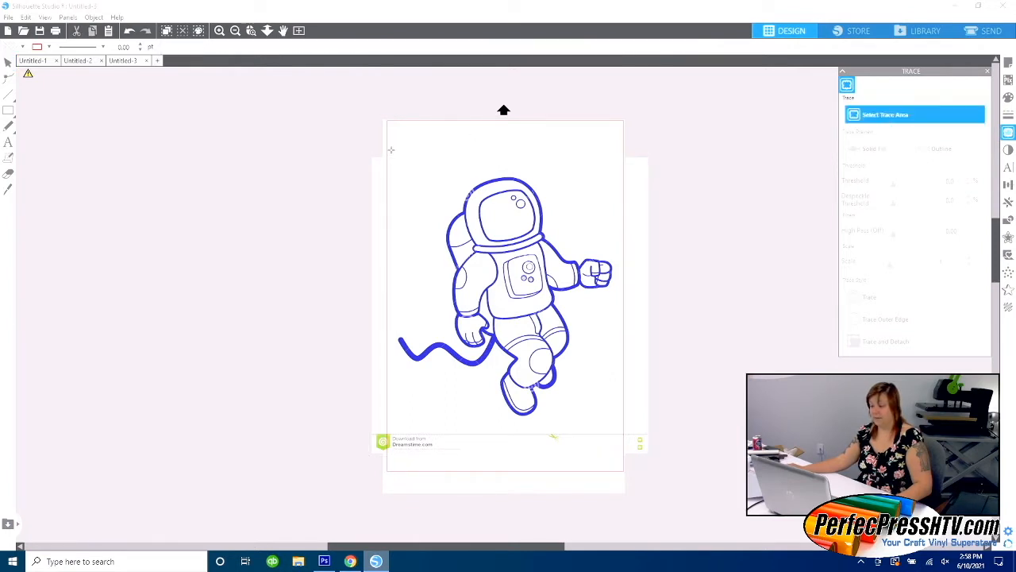
pyautogui.moveTo(386, 140)
pyautogui.mouseDown()
pyautogui.moveTo(578, 326)
pyautogui.moveTo(612, 370)
pyautogui.moveTo(623, 429)
pyautogui.mouseUp()
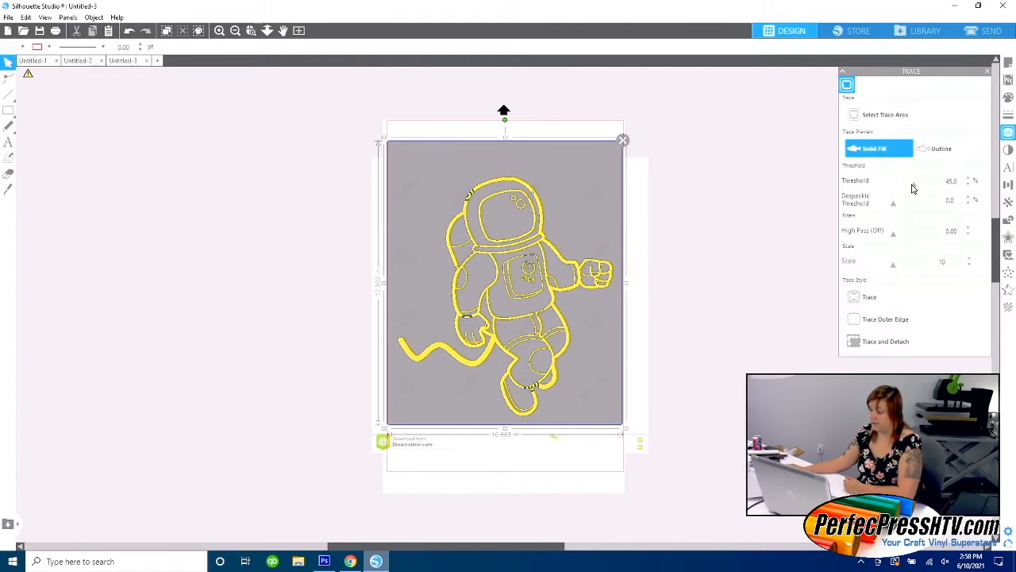
# Trace the astronaut with a 58% threshold and move the original image off the right side of the page.
pyautogui.moveTo(914, 188); pyautogui.dragTo(918, 190)
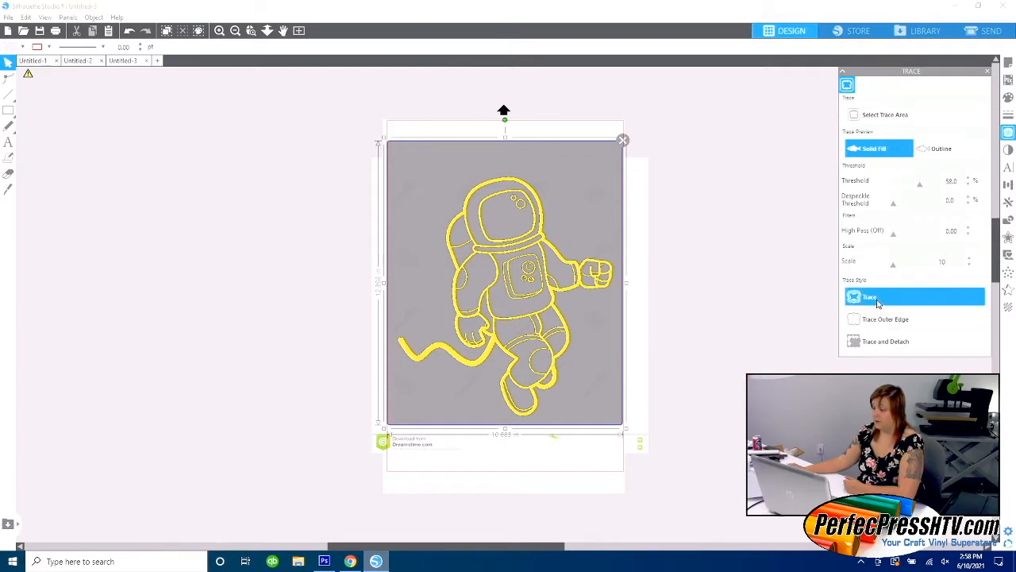
pyautogui.moveTo(543, 178)
pyautogui.mouseDown()
pyautogui.moveTo(630, 182)
pyautogui.moveTo(747, 214)
pyautogui.moveTo(801, 159)
pyautogui.moveTo(819, 161)
pyautogui.mouseUp()
pyautogui.moveTo(729, 212); pyautogui.dragTo(750, 255)
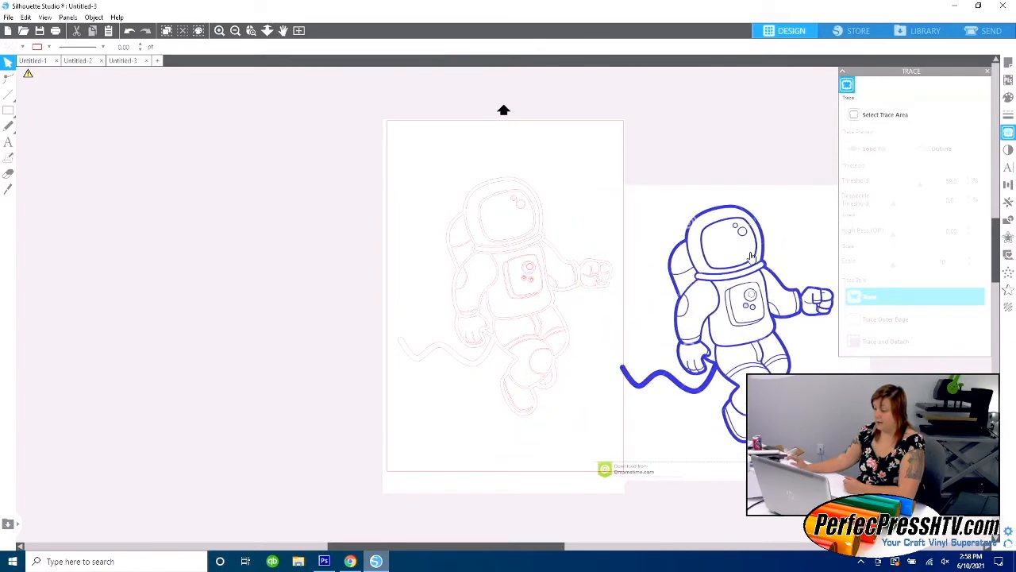
# Move the original blue astronaut image clear of the traced lines and delete it, keeping only the trace on the page.
pyautogui.moveTo(750, 255)
pyautogui.mouseDown()
pyautogui.moveTo(429, 253)
pyautogui.moveTo(199, 215)
pyautogui.moveTo(208, 208)
pyautogui.mouseUp()
pyautogui.rightClick(208, 208)
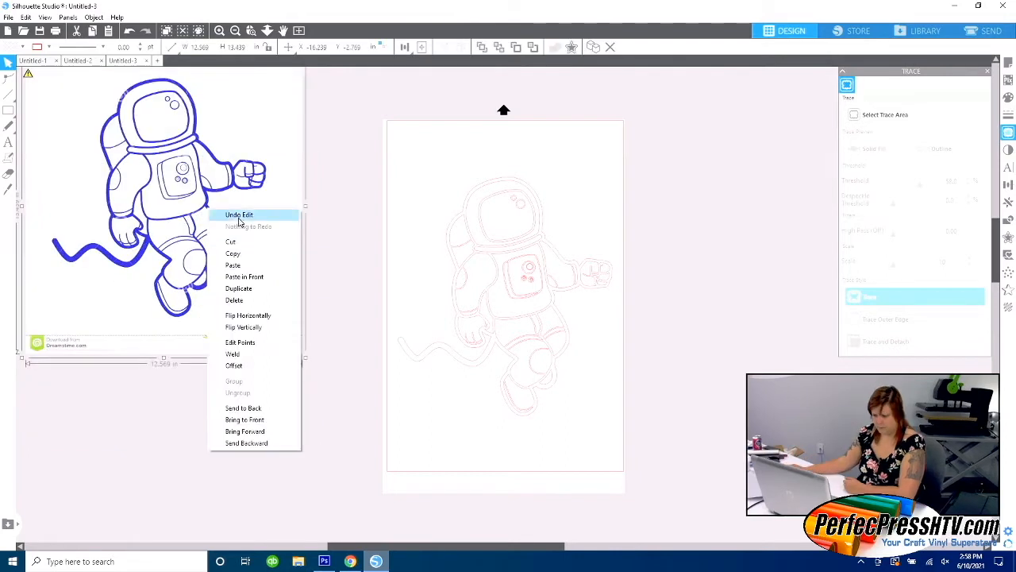
pyautogui.click(235, 299)
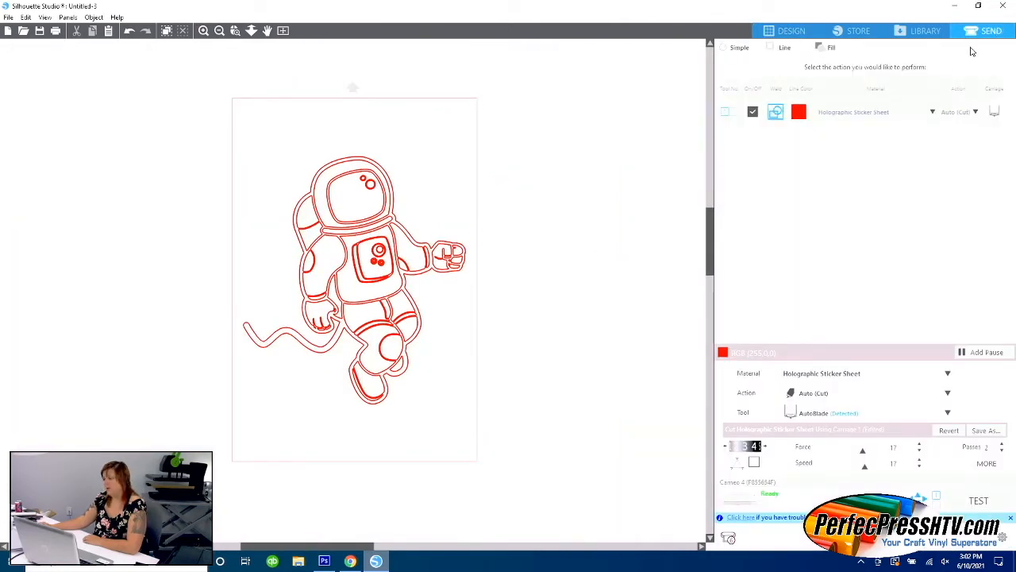
# Choose Holographic Sticker Sheet as the material for the red cut lines and send the astronaut to the Cameo 4 for cutting.
pyautogui.click(888, 116)
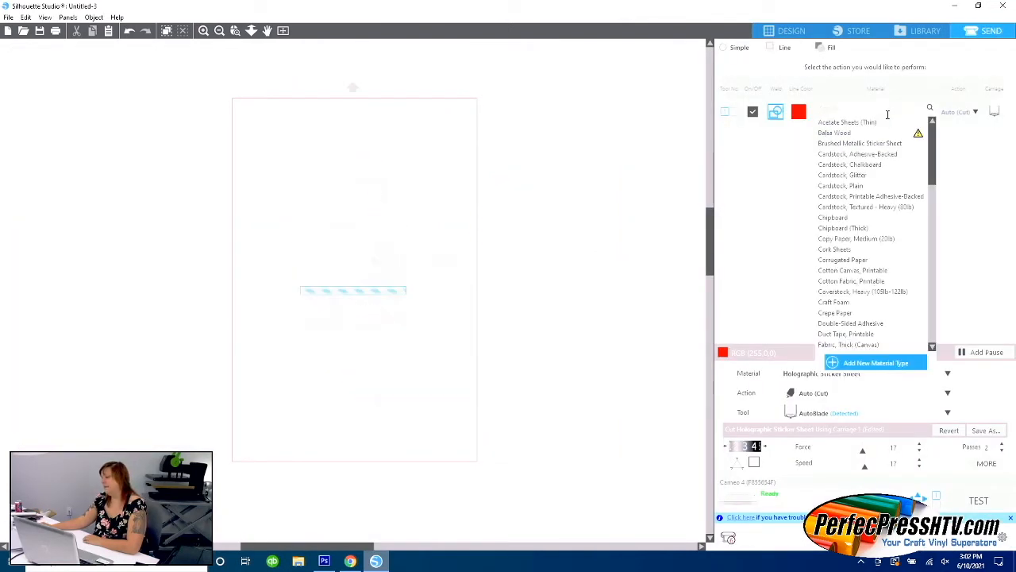
pyautogui.scroll(-6, 866, 237)
pyautogui.scroll(-3, 882, 200)
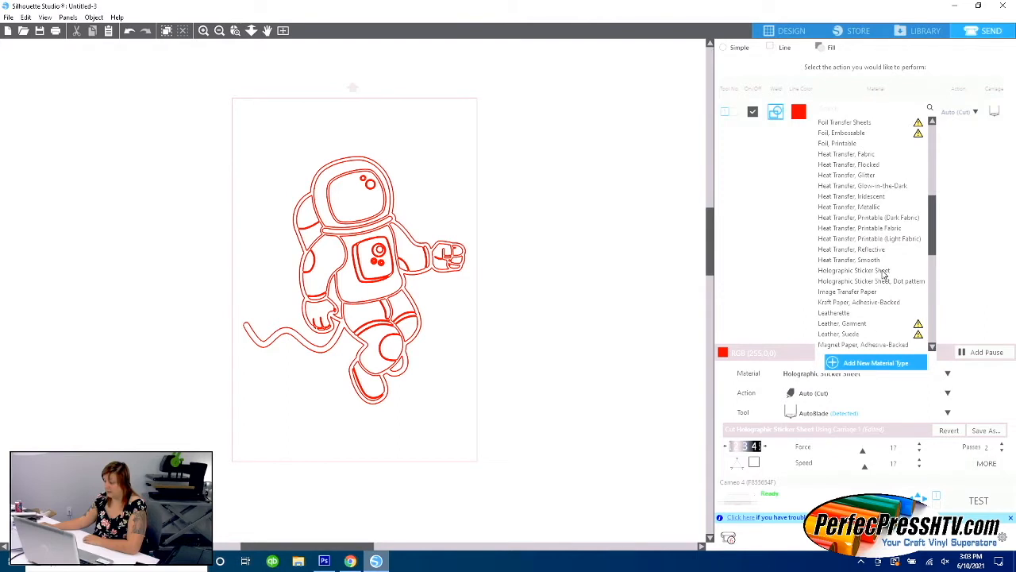
pyautogui.click(883, 271)
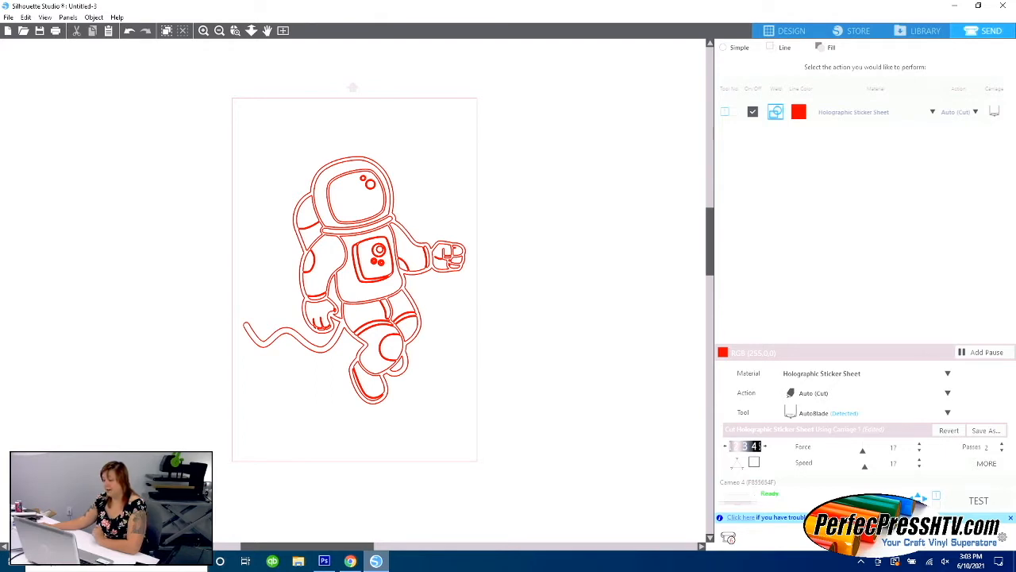
pyautogui.click(984, 530)
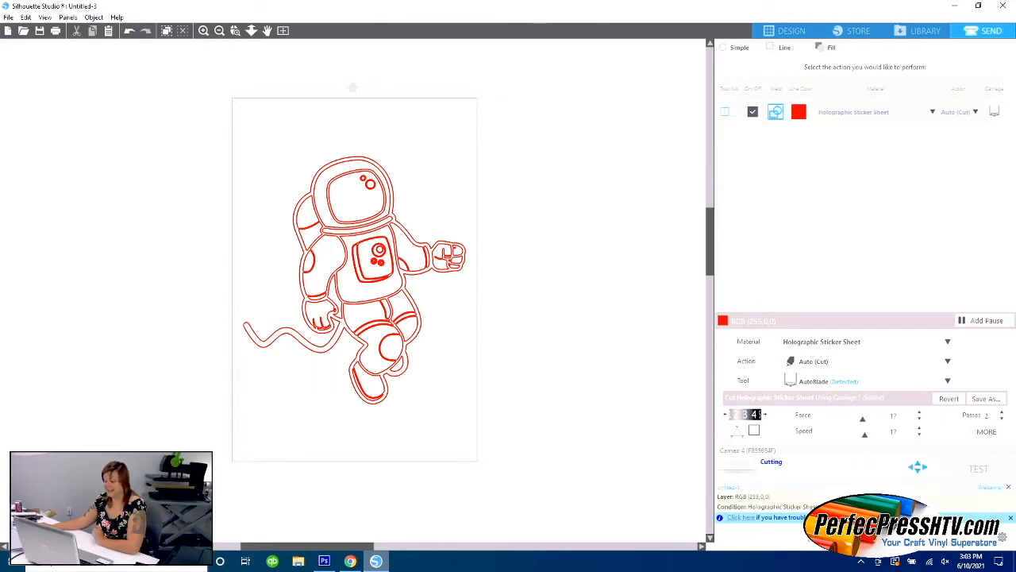